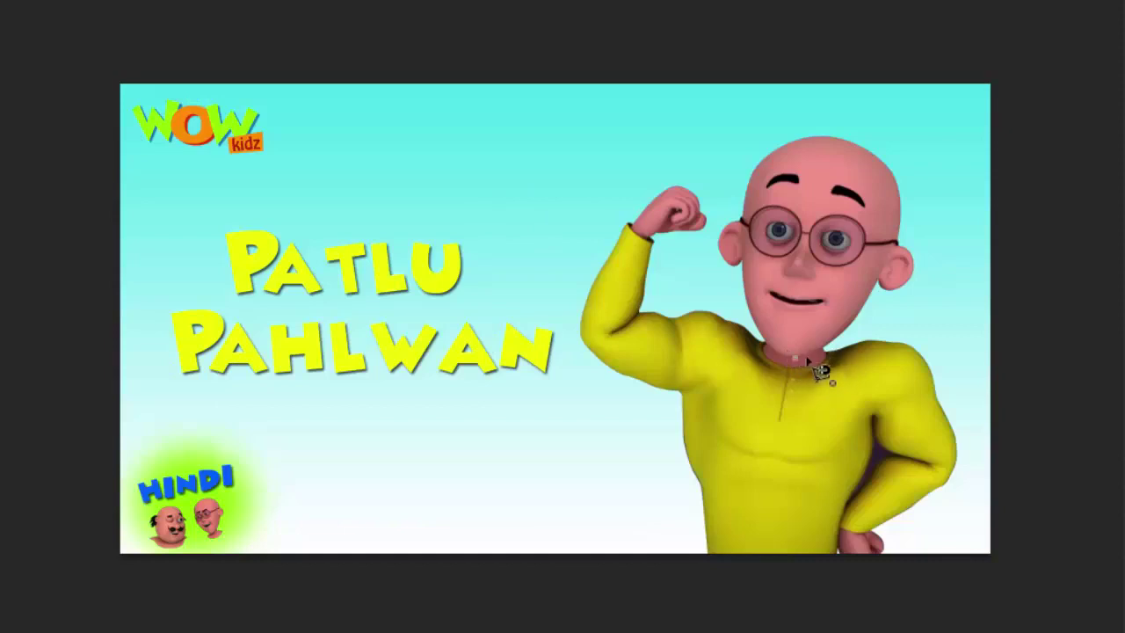
Step: Lasso-select and copy the cartoon head, then bring up the bodybuilder photo
{"action": "mouse_move", "coordinate": [810, 358]}
{"action": "left_mouse_down"}
{"action": "mouse_move", "coordinate": [917, 278]}
{"action": "mouse_move", "coordinate": [911, 176]}
{"action": "mouse_move", "coordinate": [849, 143]}
{"action": "mouse_move", "coordinate": [776, 167]}
{"action": "mouse_move", "coordinate": [726, 254]}
{"action": "mouse_move", "coordinate": [765, 332]}
{"action": "left_mouse_up"}
{"action": "left_click", "coordinate": [800, 360]}
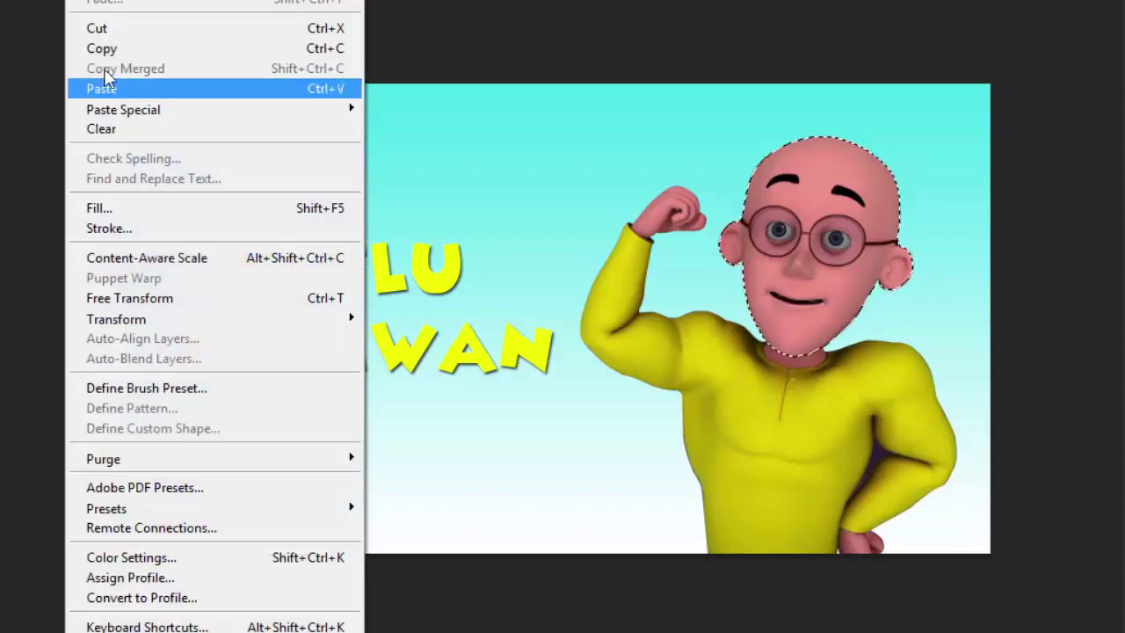
{"action": "left_click", "coordinate": [100, 45]}
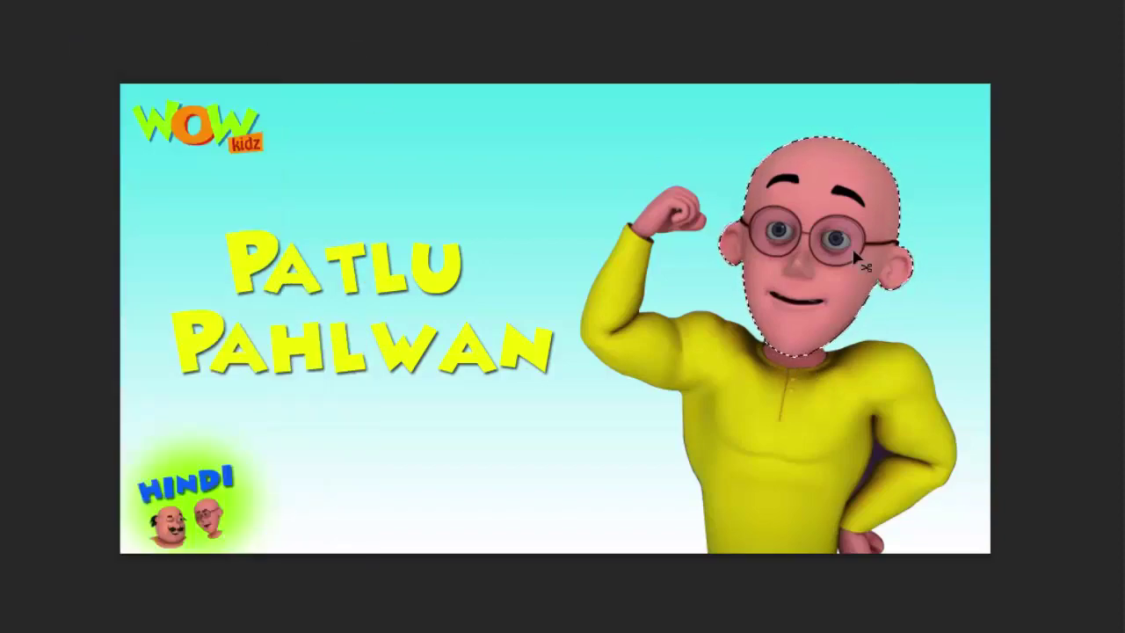
{"action": "left_click", "coordinate": [244, 27]}
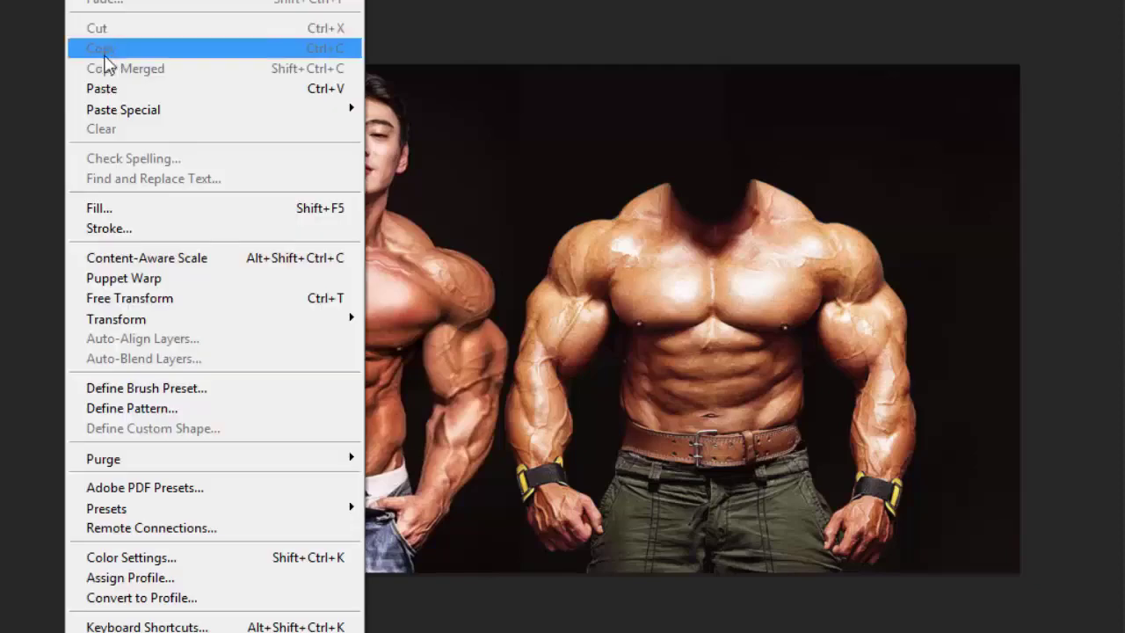
Step: Paste the cartoon head, then shrink it and seat it on the left bodybuilder's neck
{"action": "left_click", "coordinate": [78, 86]}
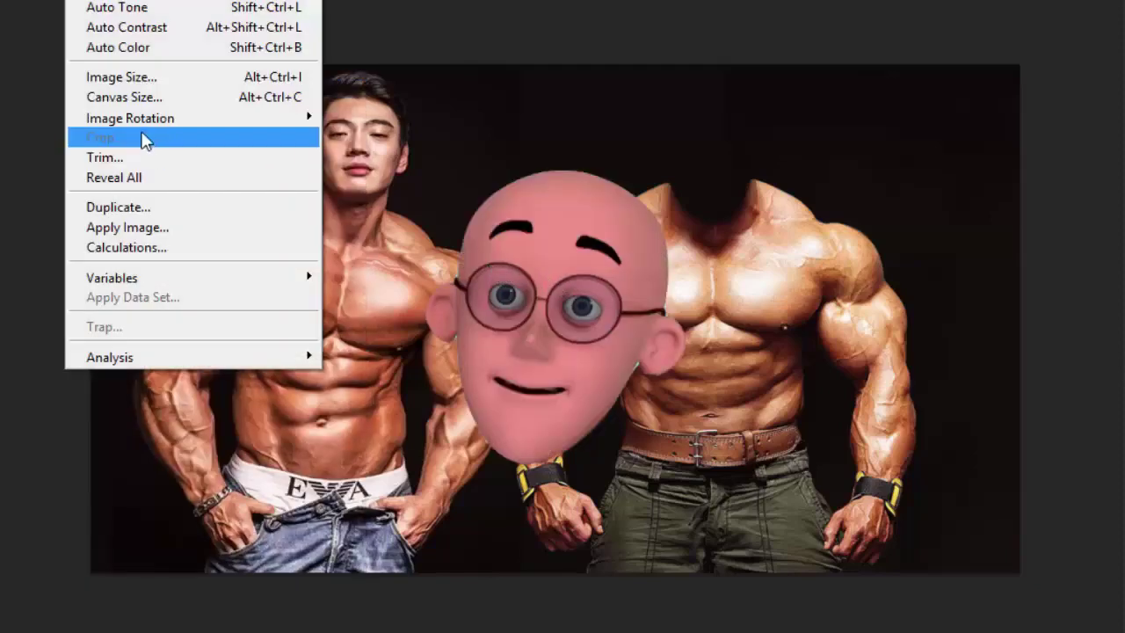
{"action": "left_click", "coordinate": [148, 296]}
{"action": "mouse_move", "coordinate": [501, 290]}
{"action": "left_mouse_down"}
{"action": "mouse_move", "coordinate": [360, 148]}
{"action": "mouse_move", "coordinate": [324, 153]}
{"action": "left_mouse_up"}
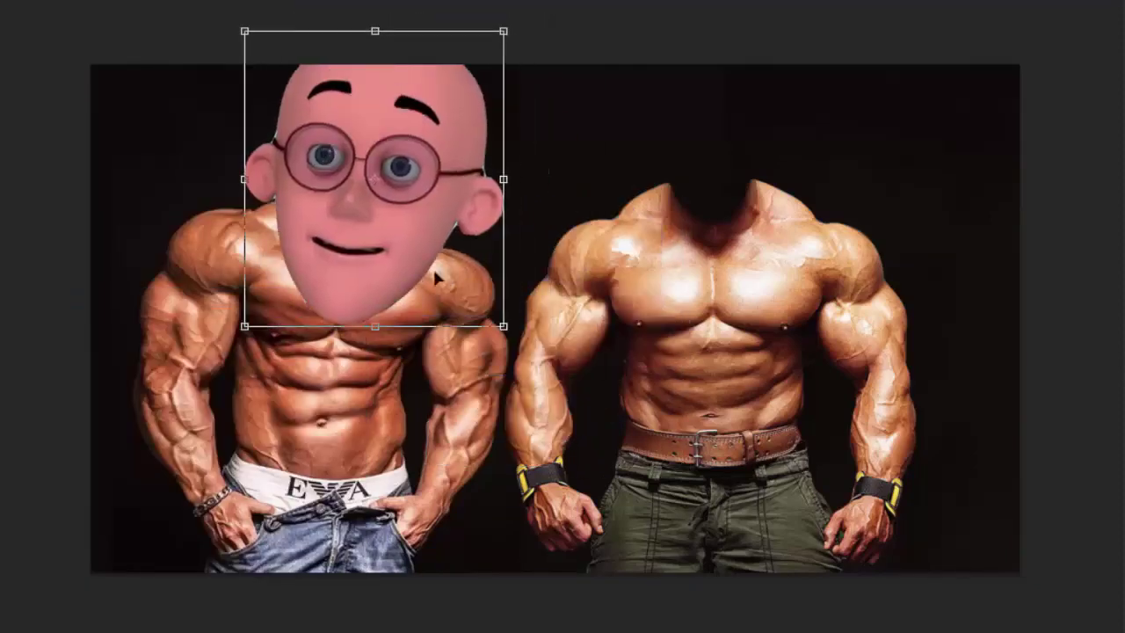
{"action": "left_click_drag", "start_coordinate": [503, 327], "coordinate": [439, 252]}
{"action": "left_click_drag", "start_coordinate": [385, 211], "coordinate": [398, 221]}
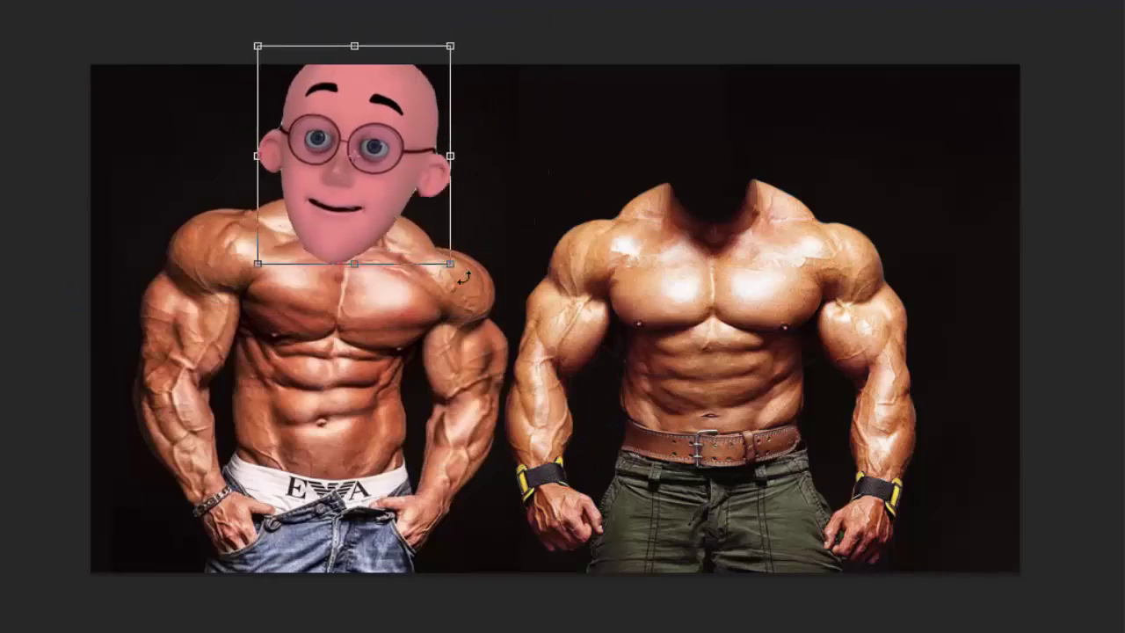
{"action": "mouse_move", "coordinate": [452, 259]}
{"action": "left_mouse_down"}
{"action": "mouse_move", "coordinate": [395, 214]}
{"action": "mouse_move", "coordinate": [451, 217]}
{"action": "mouse_move", "coordinate": [407, 206]}
{"action": "left_mouse_up"}
{"action": "key", "text": "Return"}
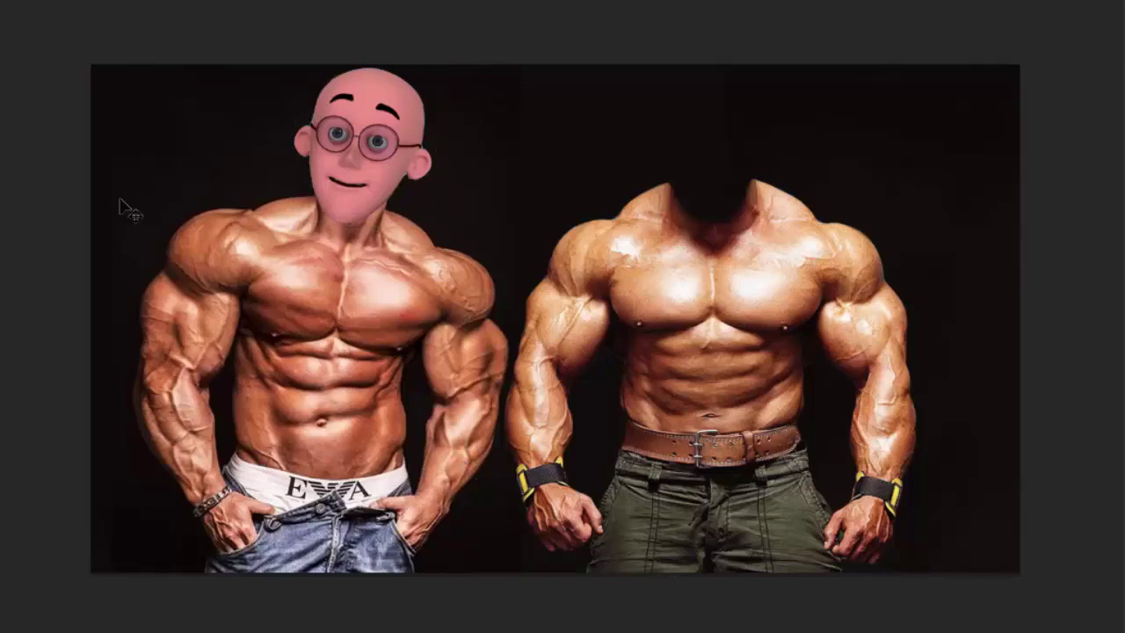
Step: Zoom in and erase-soften the head's left jaw, left temple and right crown-to-jaw edge
{"action": "left_click", "coordinate": [391, 79]}
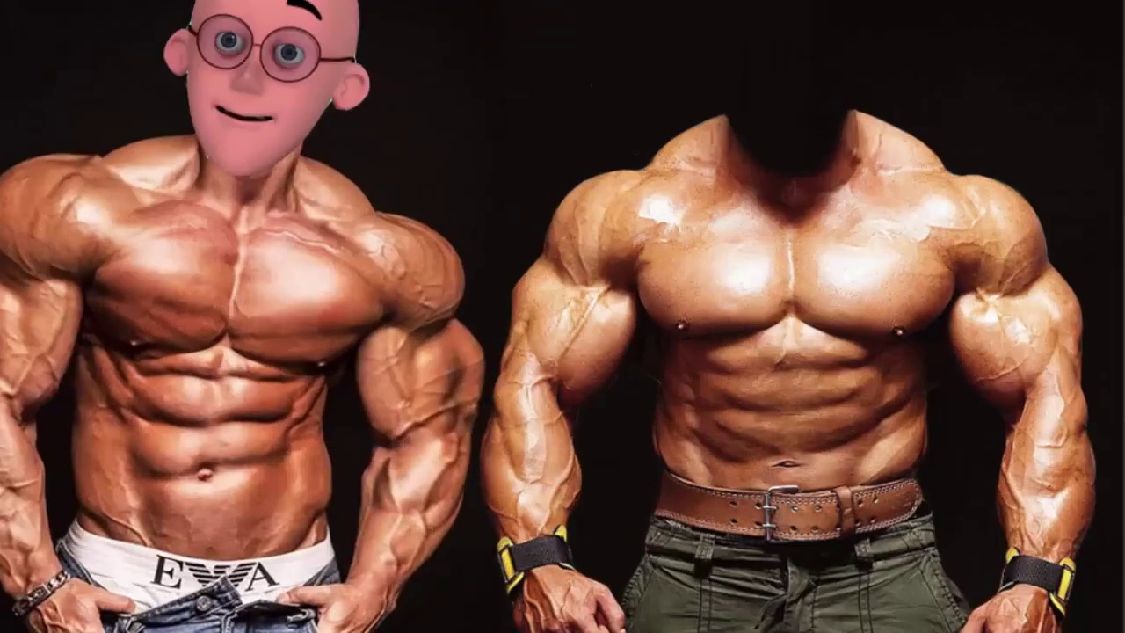
{"action": "scroll", "coordinate": [382, 118], "scroll_direction": "up", "scroll_amount": 3}
{"action": "left_click", "coordinate": [414, 76]}
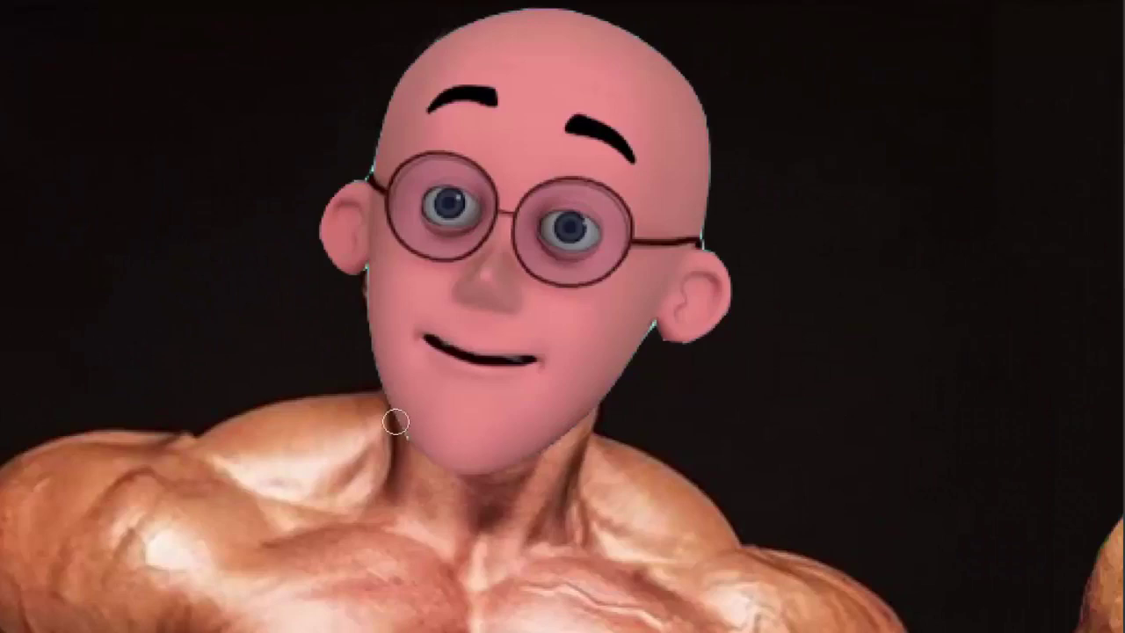
{"action": "left_click_drag", "start_coordinate": [370, 358], "coordinate": [370, 278]}
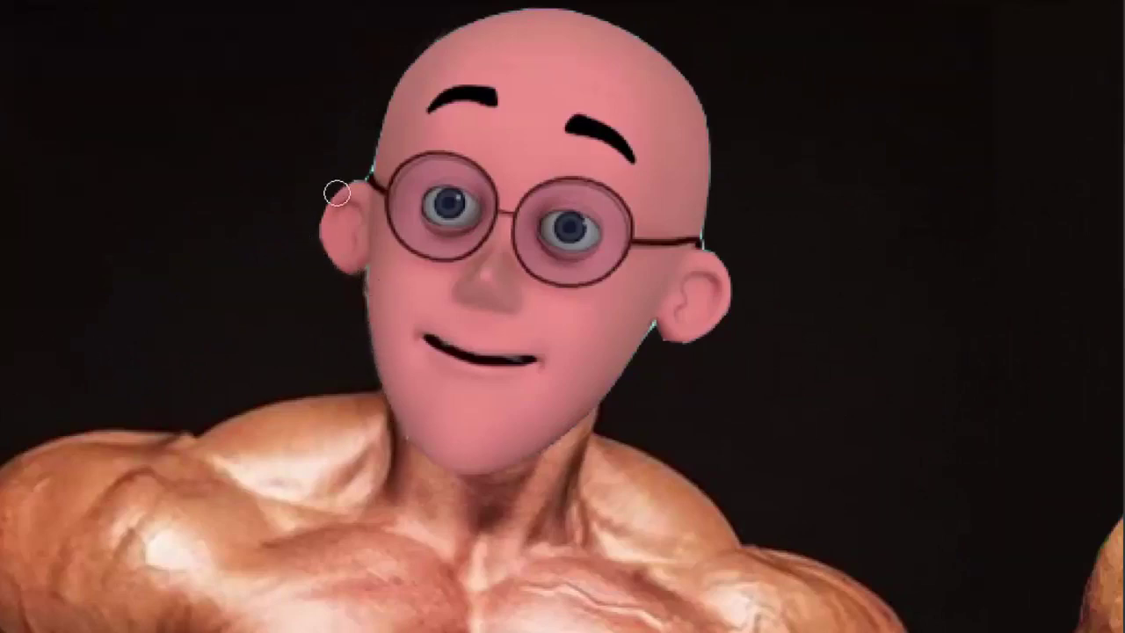
{"action": "left_click_drag", "start_coordinate": [337, 193], "coordinate": [392, 97]}
{"action": "mouse_move", "coordinate": [544, 18]}
{"action": "left_mouse_down"}
{"action": "mouse_move", "coordinate": [694, 79]}
{"action": "mouse_move", "coordinate": [730, 307]}
{"action": "mouse_move", "coordinate": [652, 338]}
{"action": "left_mouse_up"}
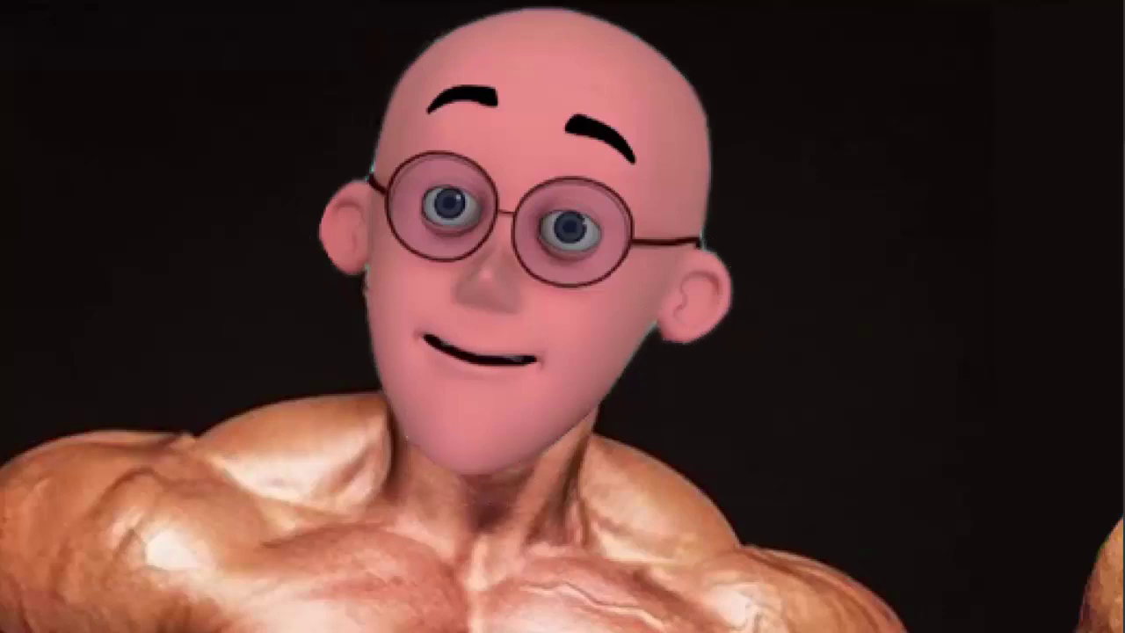
Step: Try Auto Tone, Auto Contrast and Auto Color on the pasted head
{"action": "left_click", "coordinate": [407, 101]}
{"action": "left_click", "coordinate": [120, 10]}
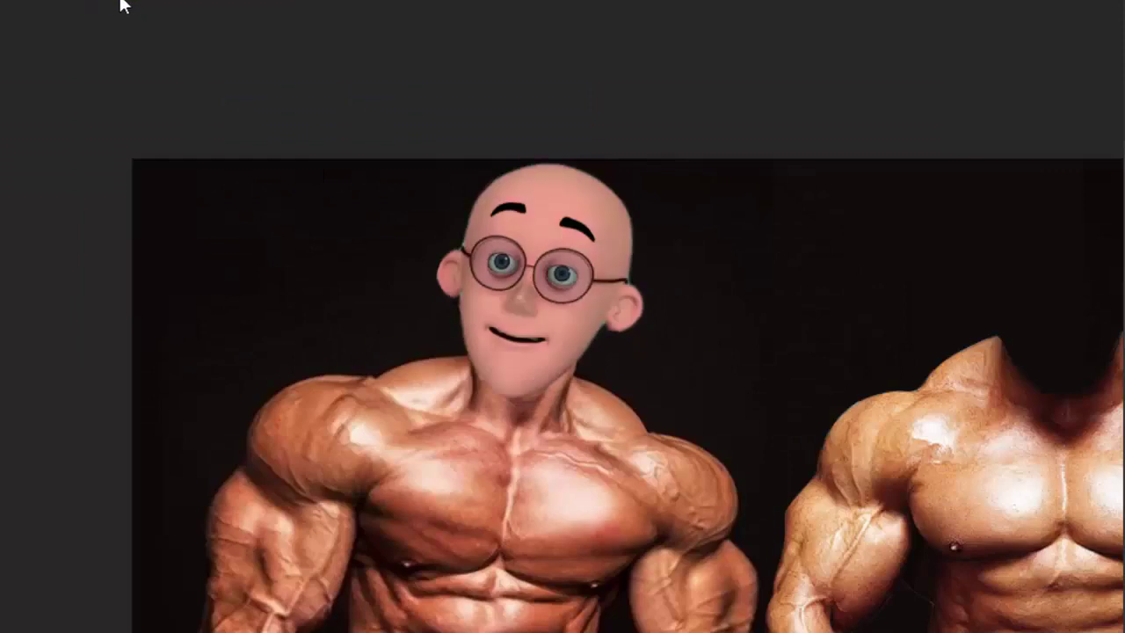
{"action": "left_click", "coordinate": [105, 8]}
{"action": "left_click", "coordinate": [111, 28]}
{"action": "left_click", "coordinate": [120, 7]}
{"action": "left_click", "coordinate": [125, 47]}
{"action": "left_click", "coordinate": [186, 4]}
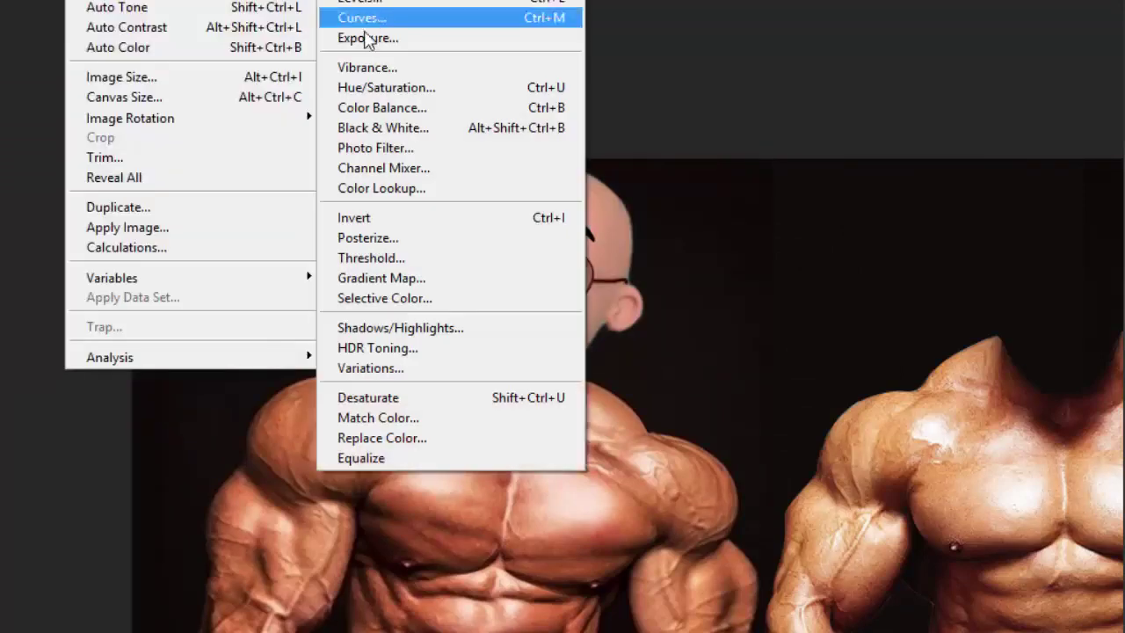
Step: Warm the head's skin with an Exposure adjustment to match the body
{"action": "left_click", "coordinate": [367, 38]}
{"action": "left_click_drag", "start_coordinate": [1055, 214], "coordinate": [1085, 214]}
{"action": "left_click_drag", "start_coordinate": [1117, 259], "coordinate": [1122, 258]}
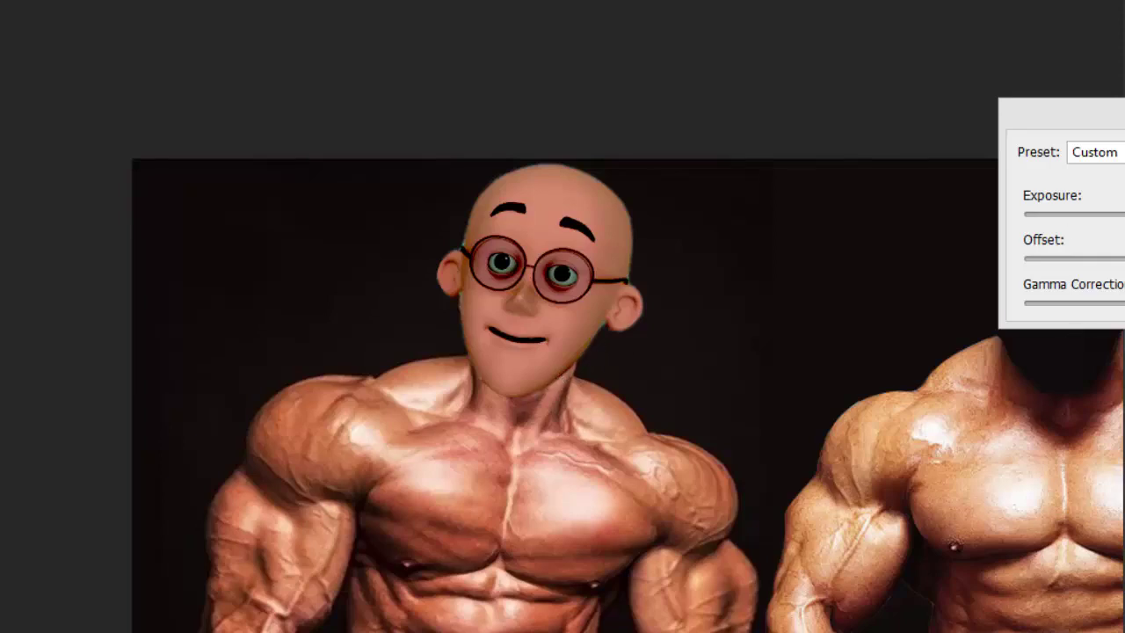
{"action": "key", "text": "Return"}
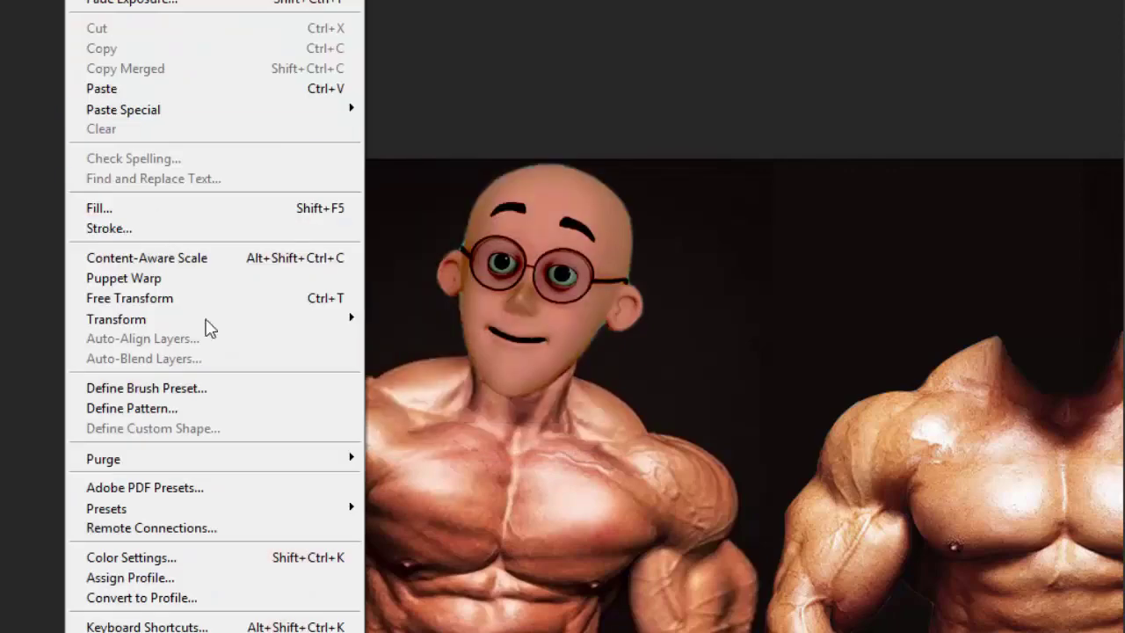
Step: Enlarge the head slightly, nudge it up and left, then zoom out
{"action": "left_click", "coordinate": [211, 297]}
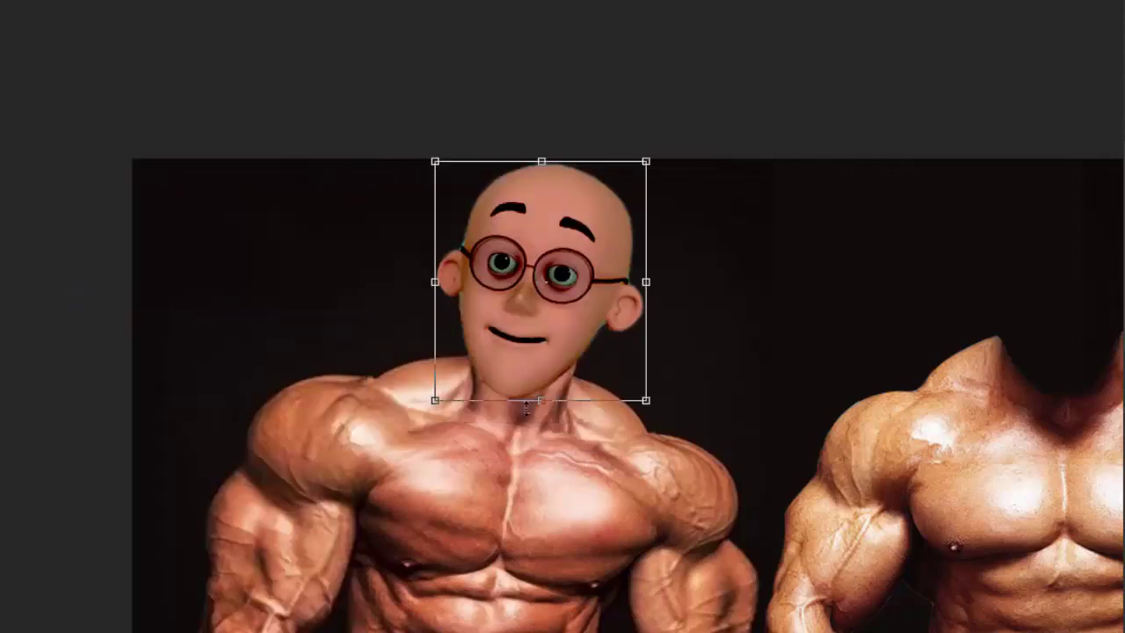
{"action": "left_click_drag", "start_coordinate": [650, 404], "coordinate": [658, 409]}
{"action": "left_click_drag", "start_coordinate": [577, 373], "coordinate": [573, 372]}
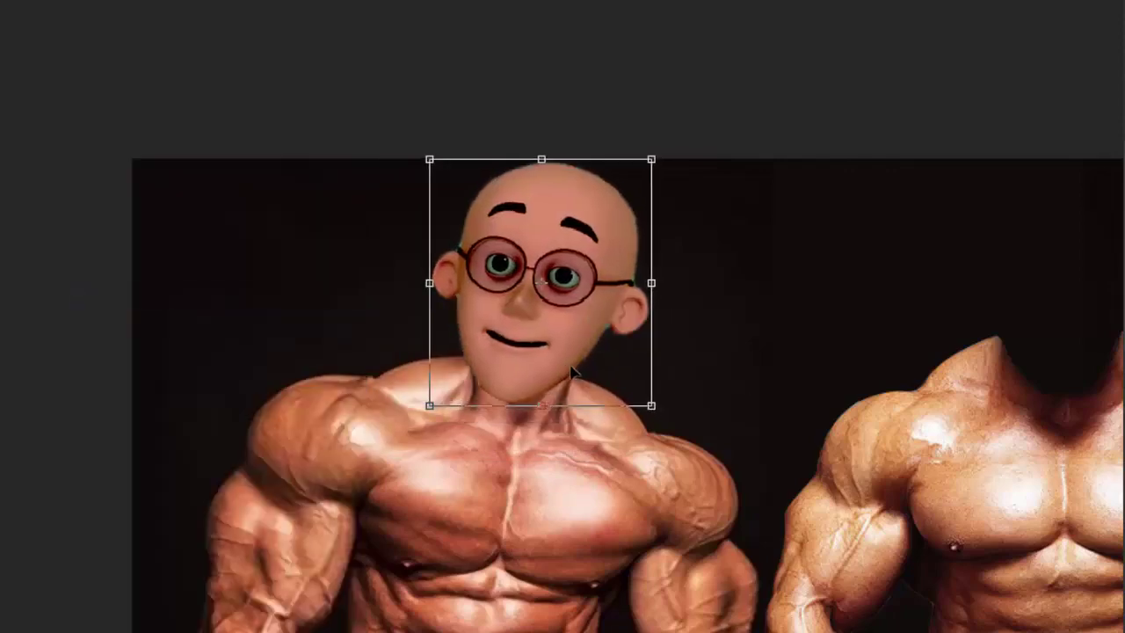
{"action": "left_click_drag", "start_coordinate": [651, 407], "coordinate": [660, 405]}
{"action": "key", "text": "Return"}
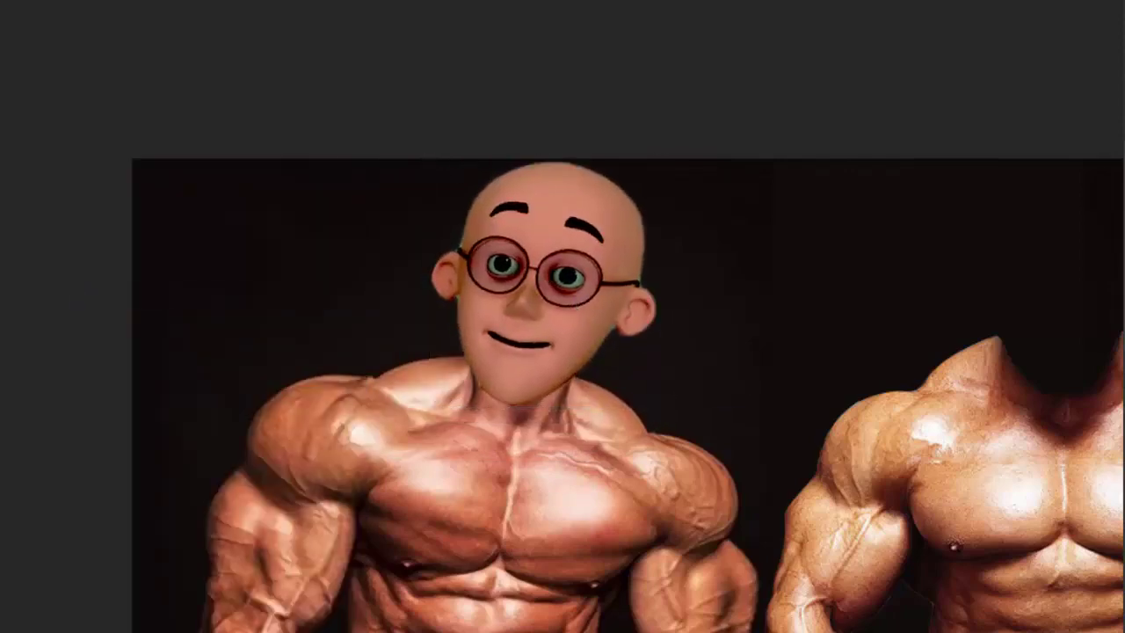
{"action": "left_click", "coordinate": [380, 97]}
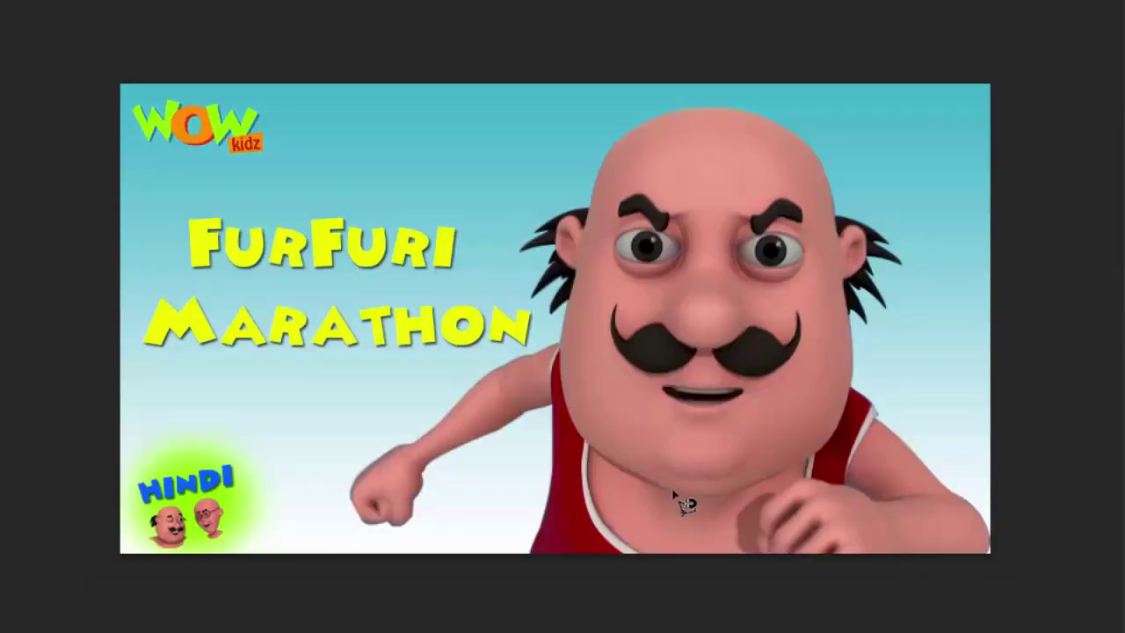
Step: Pen-trace the mustached head from the jaw around the ear, hair spikes and crown
{"action": "left_click_drag", "start_coordinate": [674, 494], "coordinate": [708, 507]}
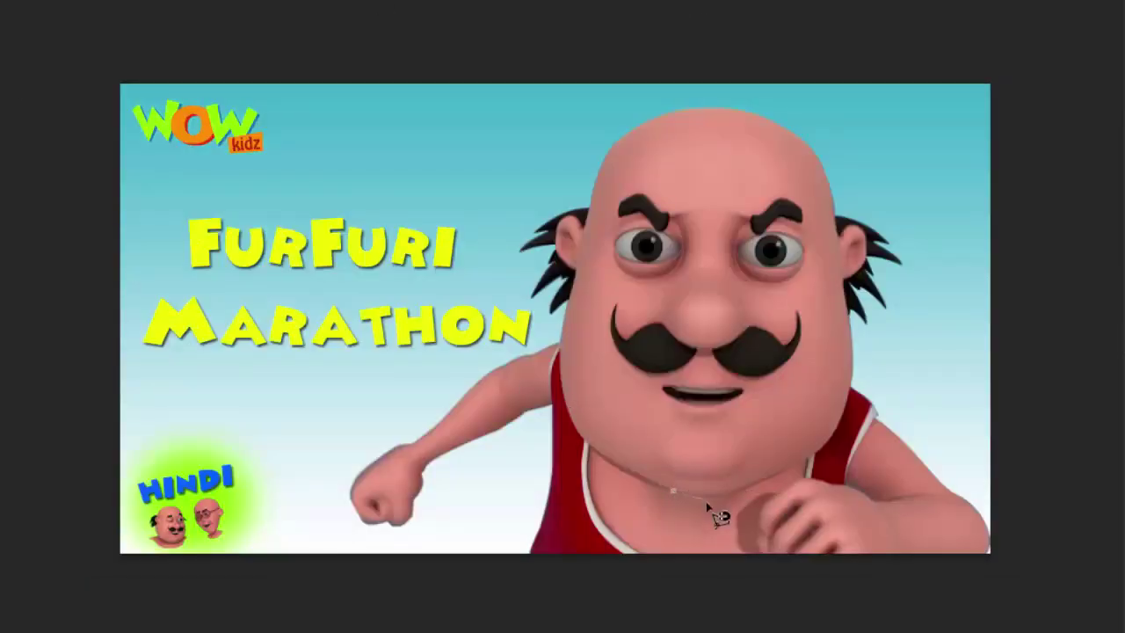
{"action": "left_click", "coordinate": [756, 483]}
{"action": "left_click_drag", "start_coordinate": [819, 451], "coordinate": [843, 411]}
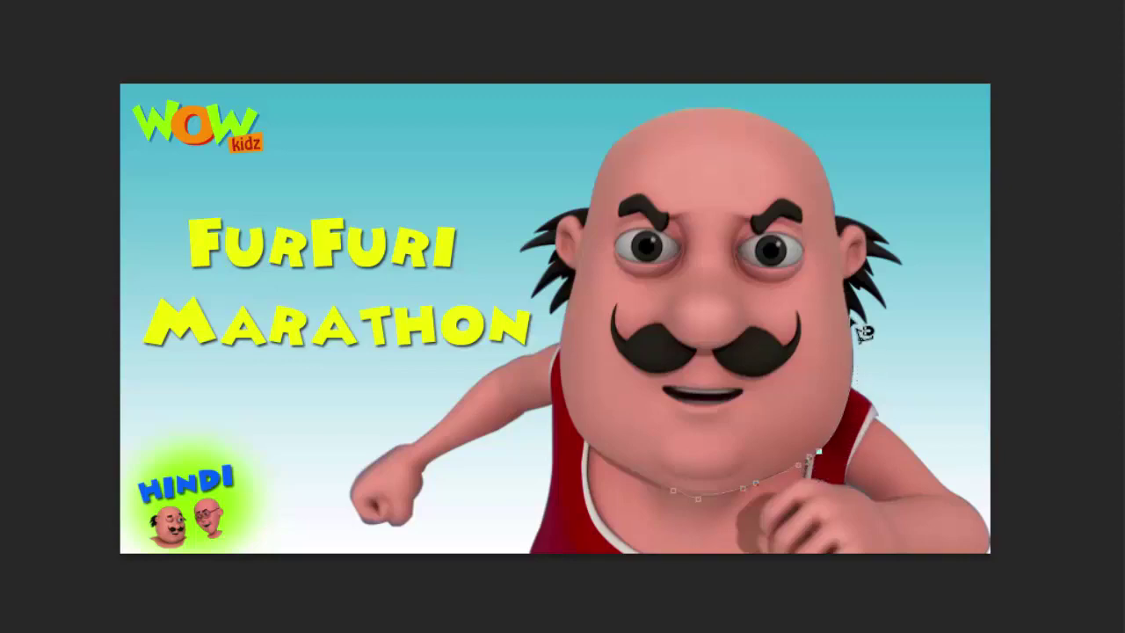
{"action": "left_click_drag", "start_coordinate": [852, 321], "coordinate": [852, 289]}
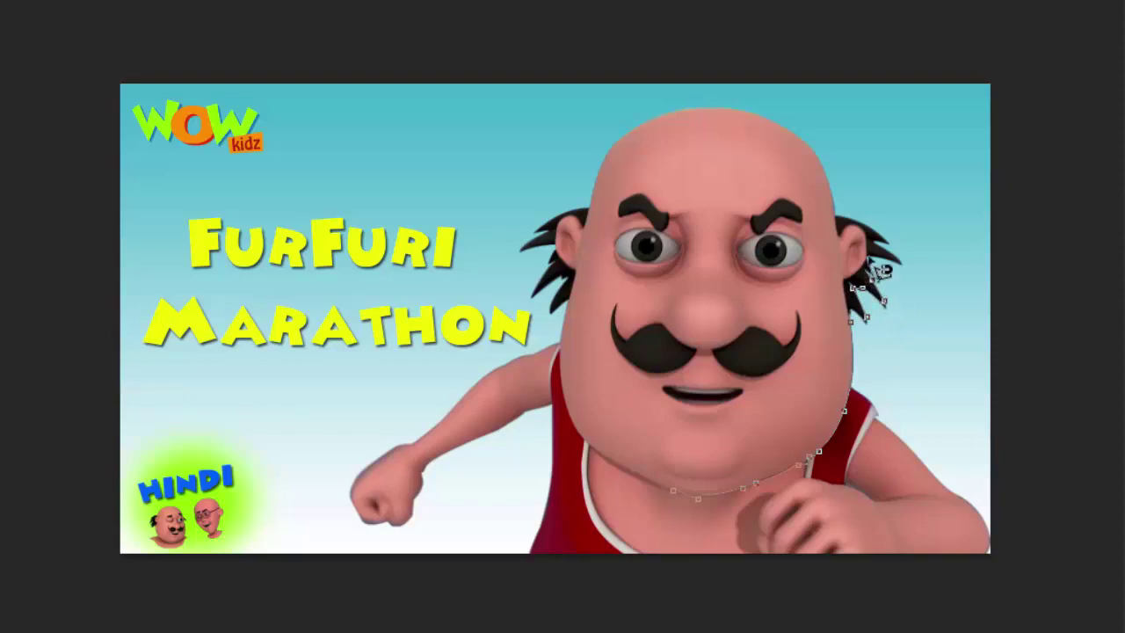
{"action": "left_click_drag", "start_coordinate": [883, 302], "coordinate": [897, 257]}
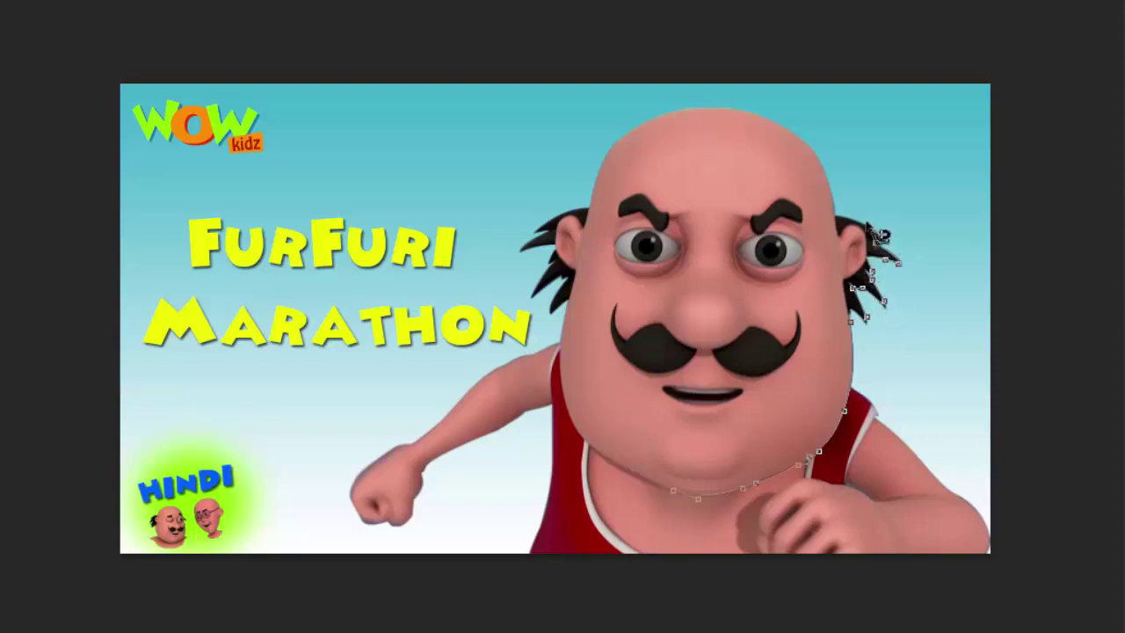
{"action": "left_click", "coordinate": [842, 218]}
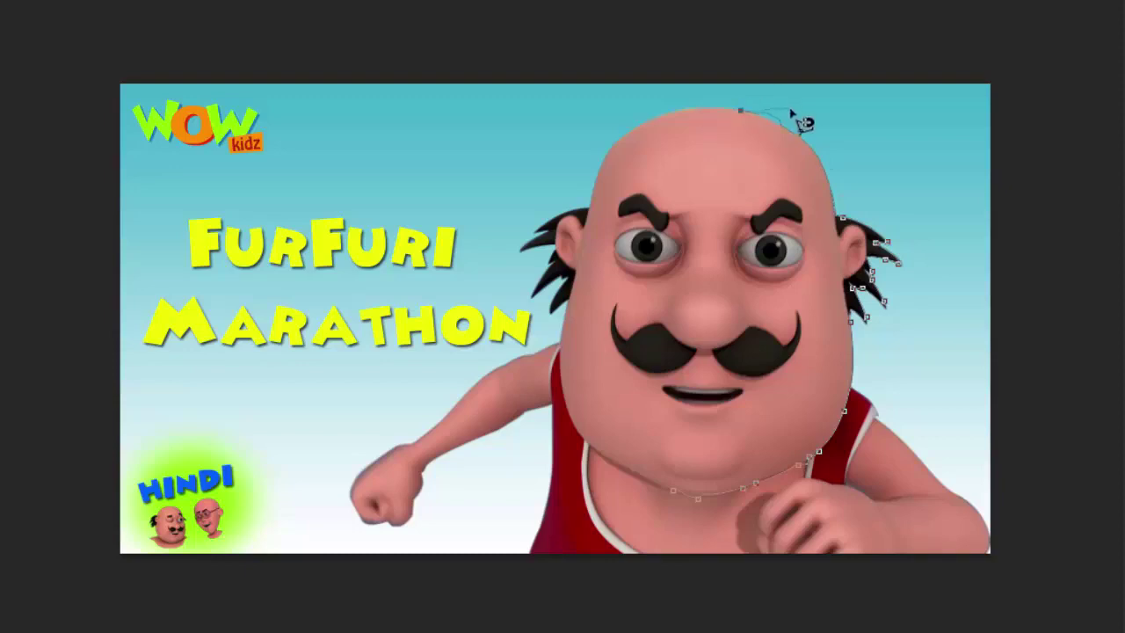
{"action": "left_click_drag", "start_coordinate": [708, 108], "coordinate": [631, 130]}
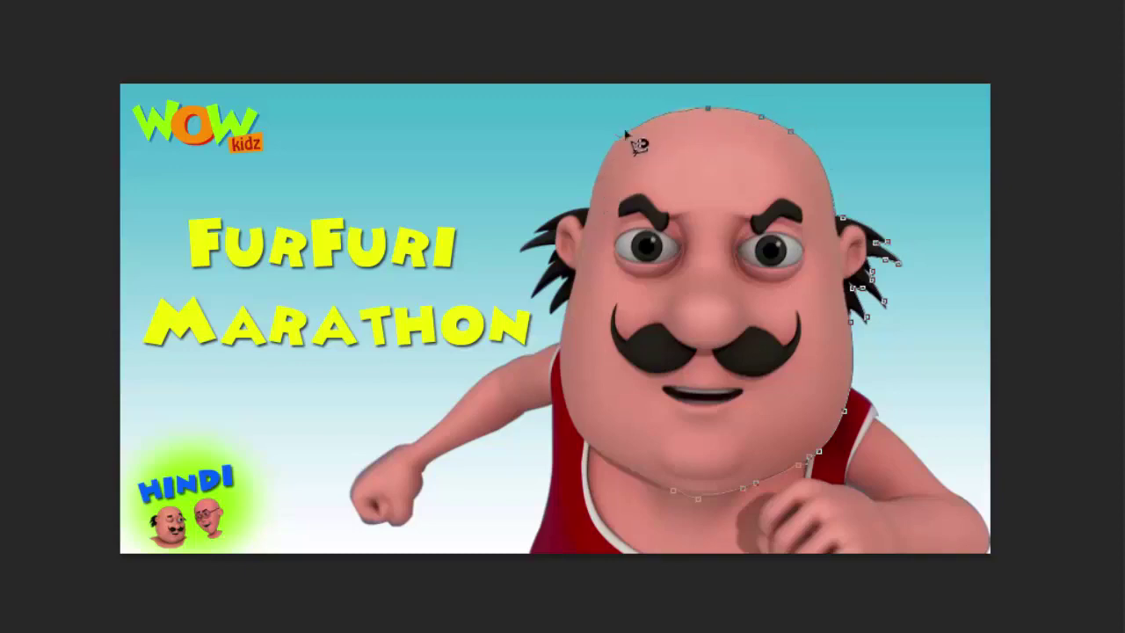
Step: Finish the path down the left hair and face, load it as a selection, and copy
{"action": "left_click_drag", "start_coordinate": [546, 224], "coordinate": [533, 239]}
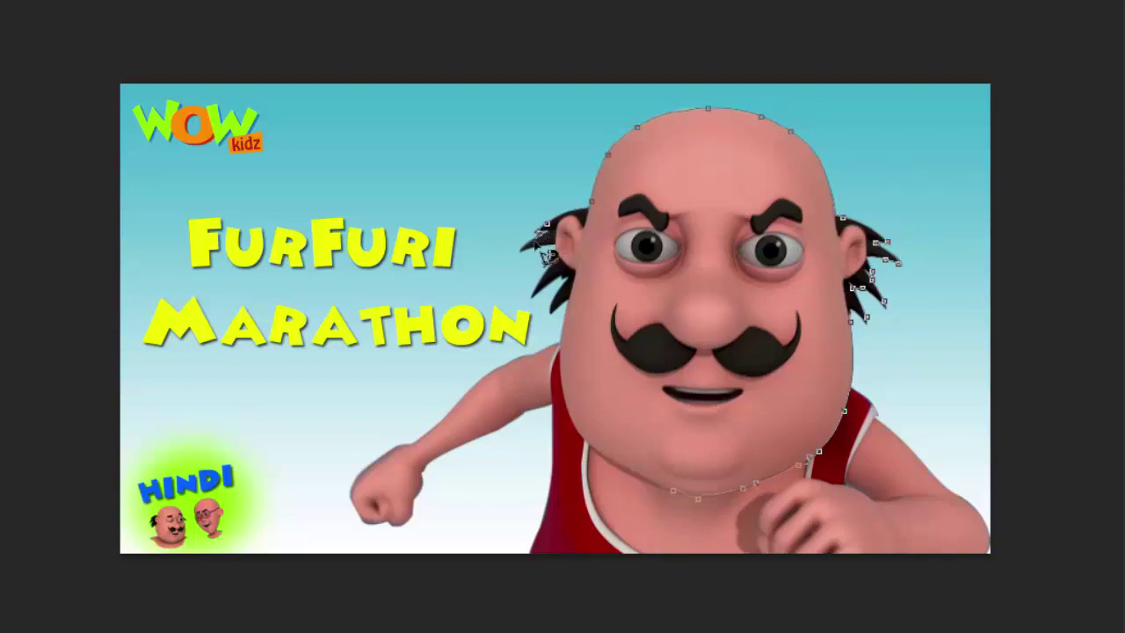
{"action": "mouse_move", "coordinate": [539, 279]}
{"action": "left_mouse_down"}
{"action": "mouse_move", "coordinate": [549, 312]}
{"action": "mouse_move", "coordinate": [566, 278]}
{"action": "left_mouse_up"}
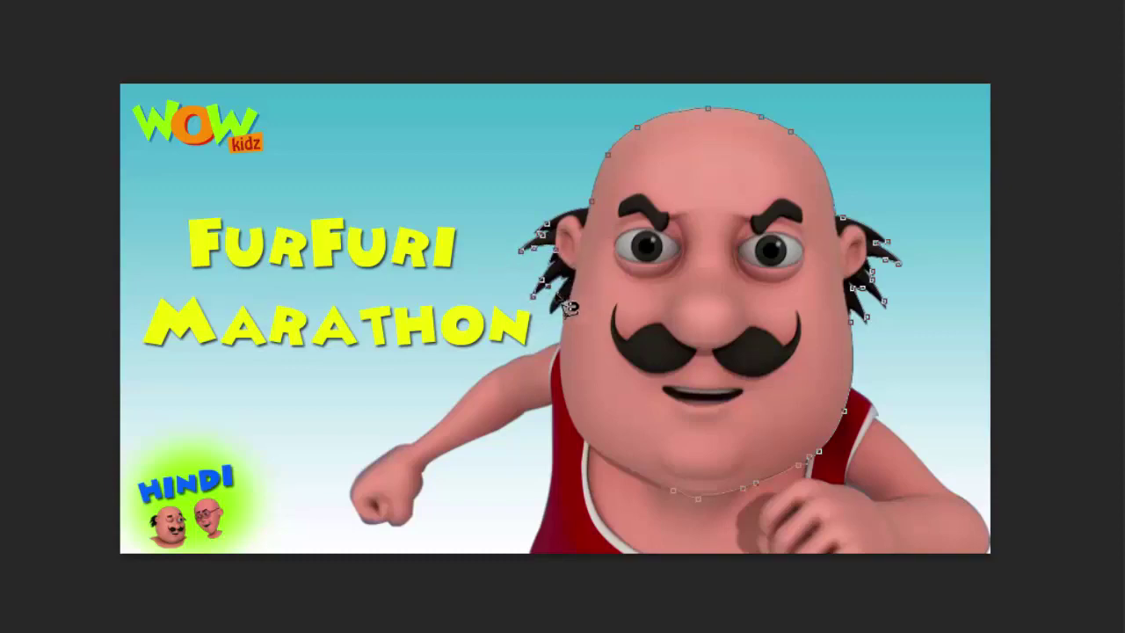
{"action": "left_click_drag", "start_coordinate": [560, 363], "coordinate": [577, 384]}
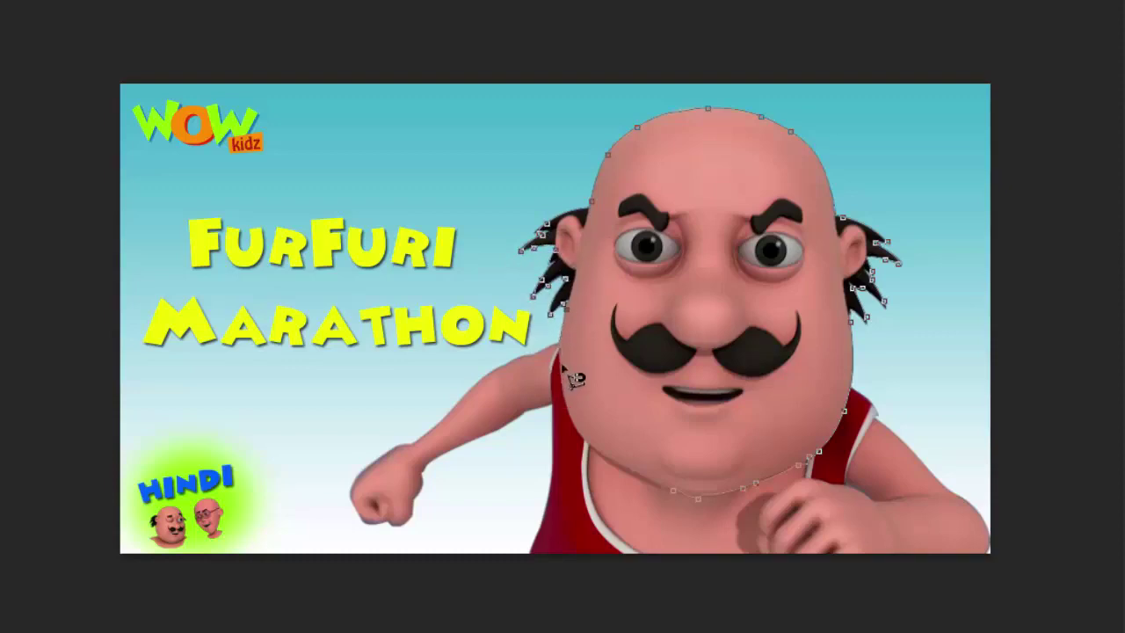
{"action": "left_click_drag", "start_coordinate": [621, 464], "coordinate": [604, 447]}
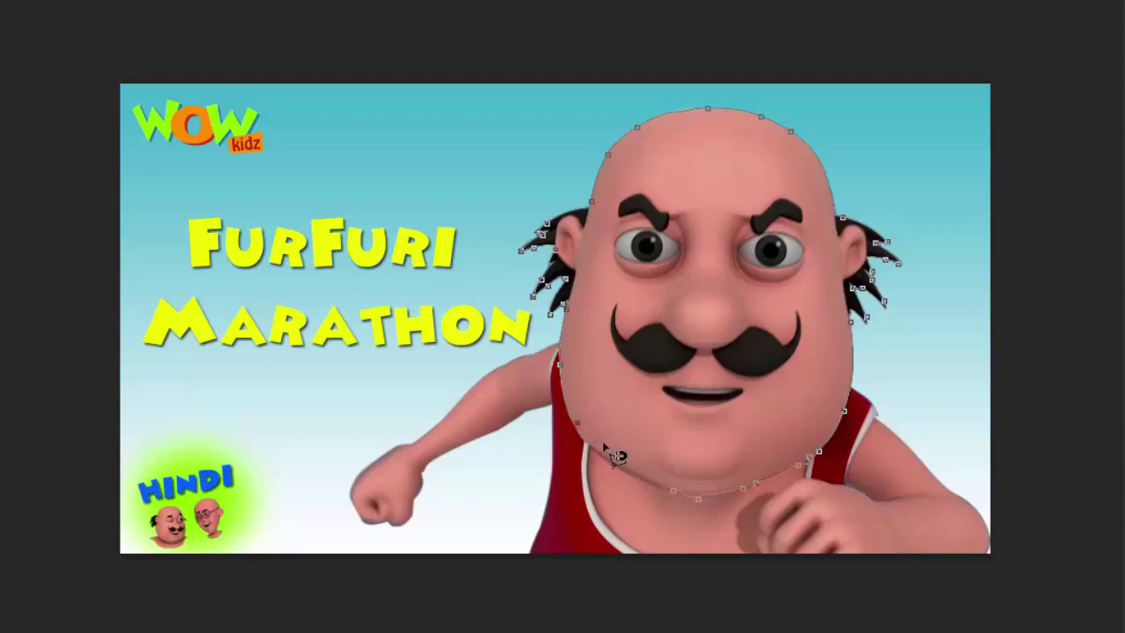
{"action": "left_click", "coordinate": [688, 503]}
{"action": "key", "text": "ctrl+Return"}
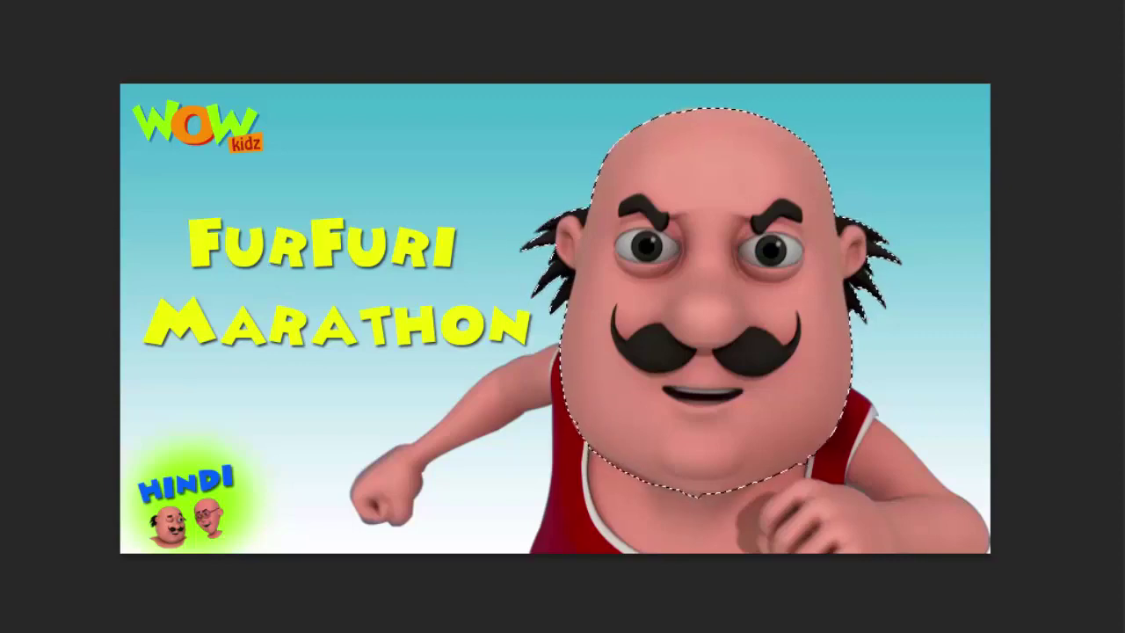
{"action": "left_click", "coordinate": [119, 46]}
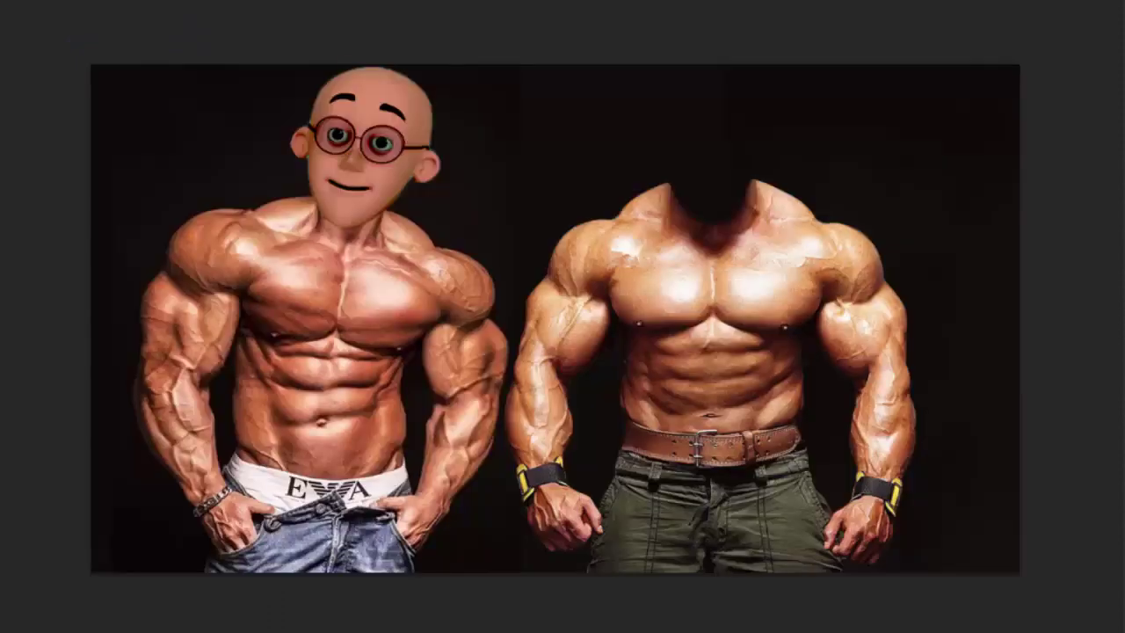
Step: Paste the mustached head into the bodybuilder photo, shrink it and move it right
{"action": "left_click", "coordinate": [83, 2]}
{"action": "left_click", "coordinate": [125, 88]}
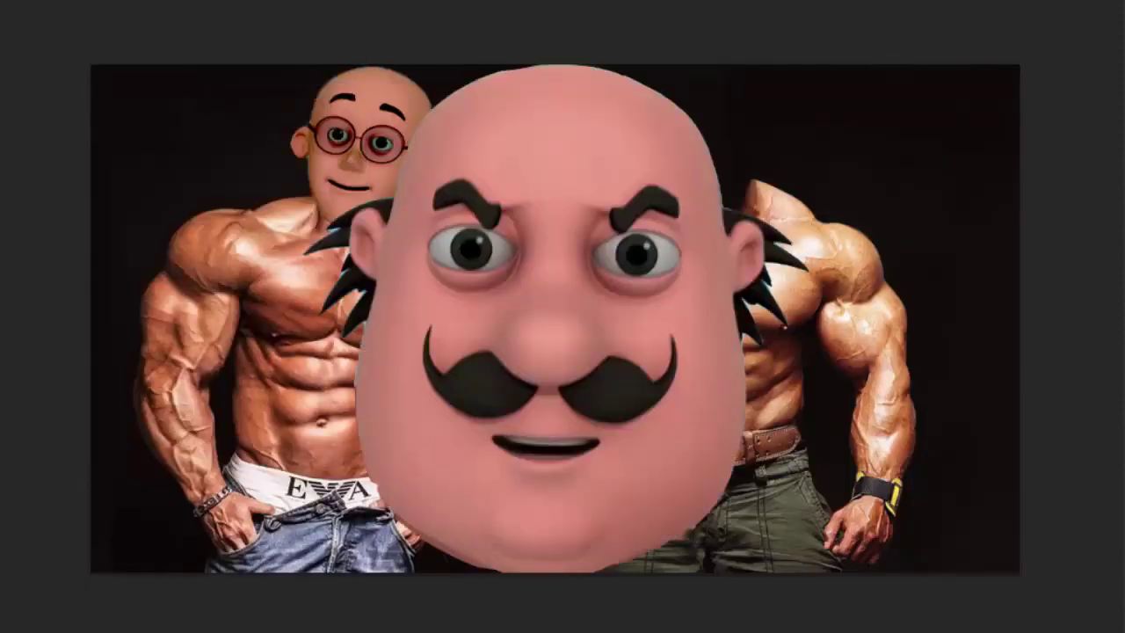
{"action": "left_click", "coordinate": [79, 2]}
{"action": "left_click", "coordinate": [176, 295]}
{"action": "left_click_drag", "start_coordinate": [808, 584], "coordinate": [651, 403]}
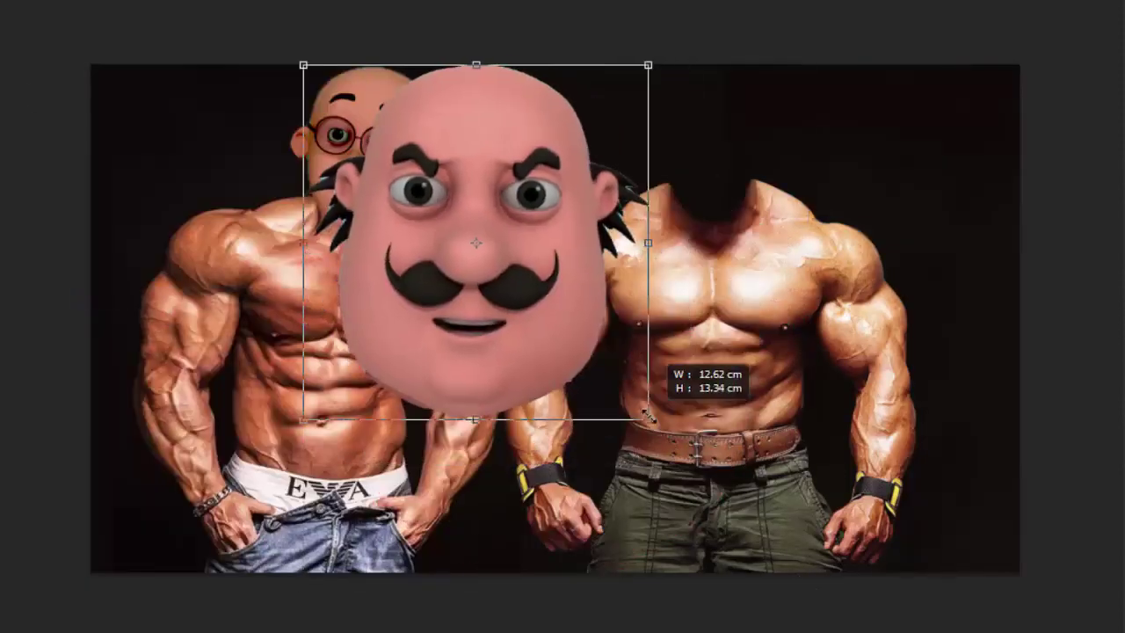
{"action": "left_click_drag", "start_coordinate": [674, 302], "coordinate": [876, 303]}
Step: Fine-tune the head's size and centring over the right bodybuilder's neck and apply it
{"action": "mouse_move", "coordinate": [778, 344]}
{"action": "left_mouse_down"}
{"action": "mouse_move", "coordinate": [665, 208]}
{"action": "mouse_move", "coordinate": [735, 222]}
{"action": "left_mouse_up"}
{"action": "left_click_drag", "start_coordinate": [821, 288], "coordinate": [766, 233]}
{"action": "left_click_drag", "start_coordinate": [688, 187], "coordinate": [717, 187]}
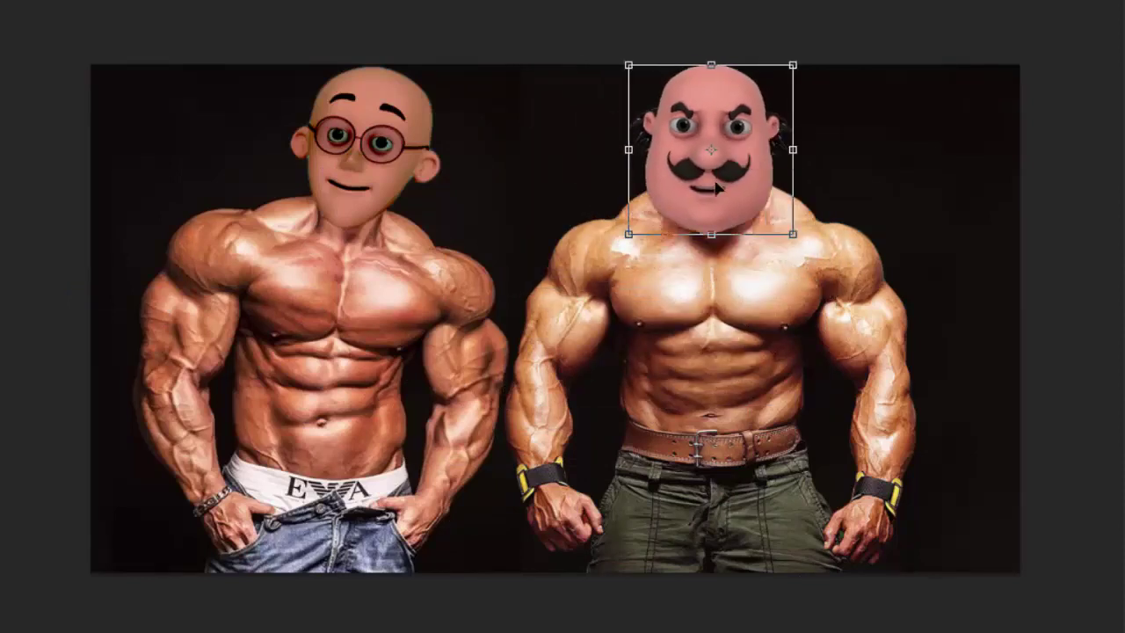
{"action": "left_click_drag", "start_coordinate": [793, 235], "coordinate": [777, 218]}
{"action": "left_click", "coordinate": [770, 218]}
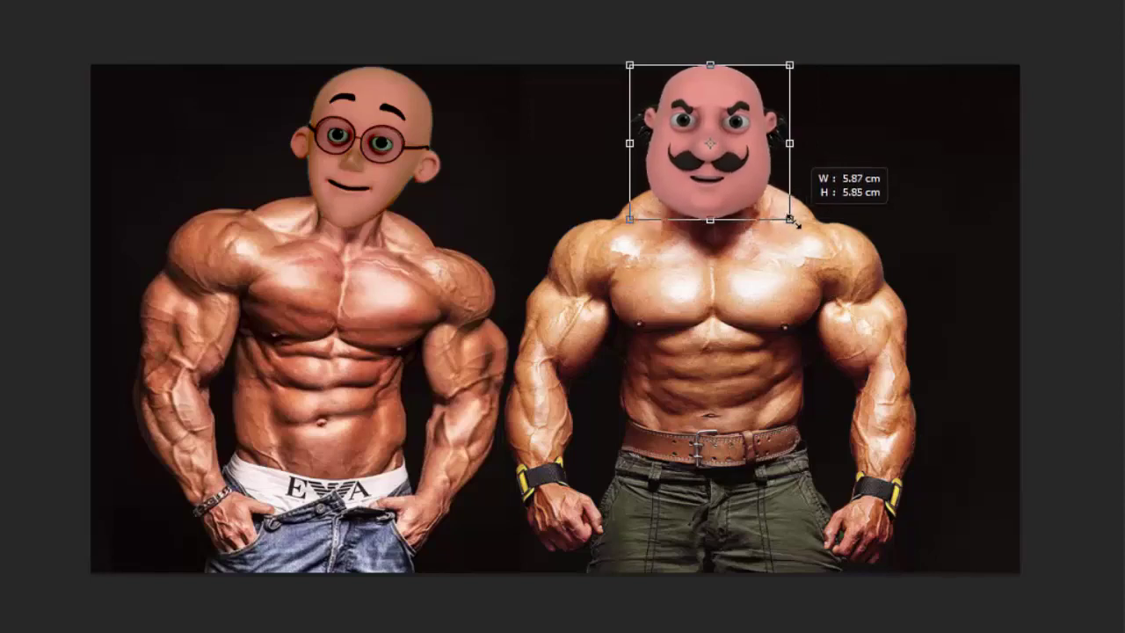
{"action": "left_click_drag", "start_coordinate": [734, 179], "coordinate": [737, 189]}
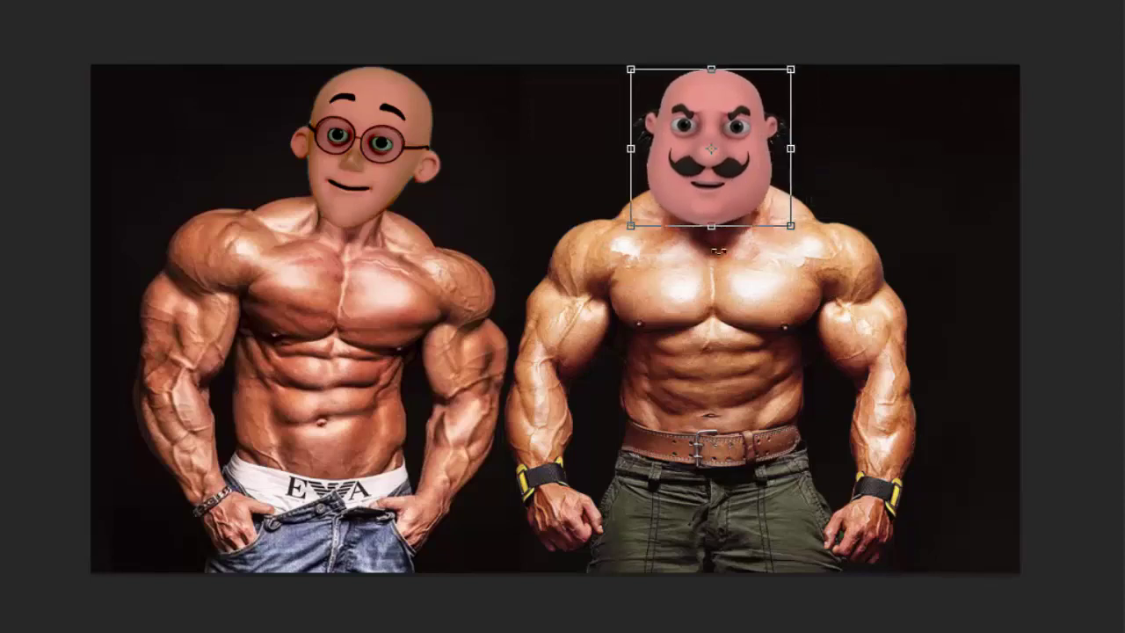
{"action": "left_click_drag", "start_coordinate": [792, 227], "coordinate": [786, 222]}
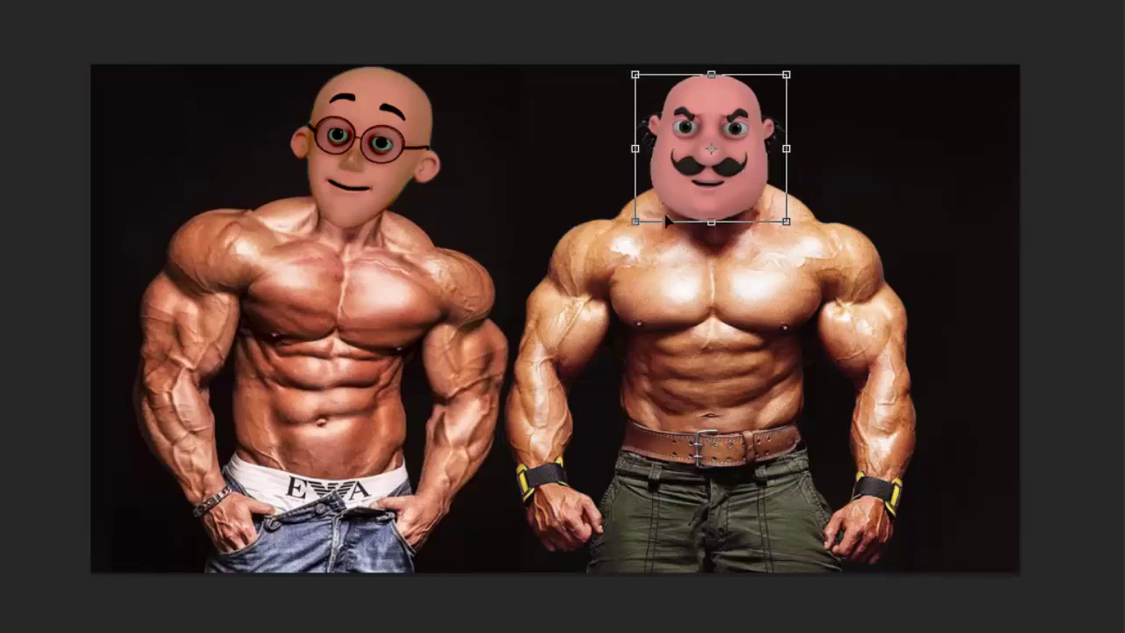
{"action": "key", "text": "Return"}
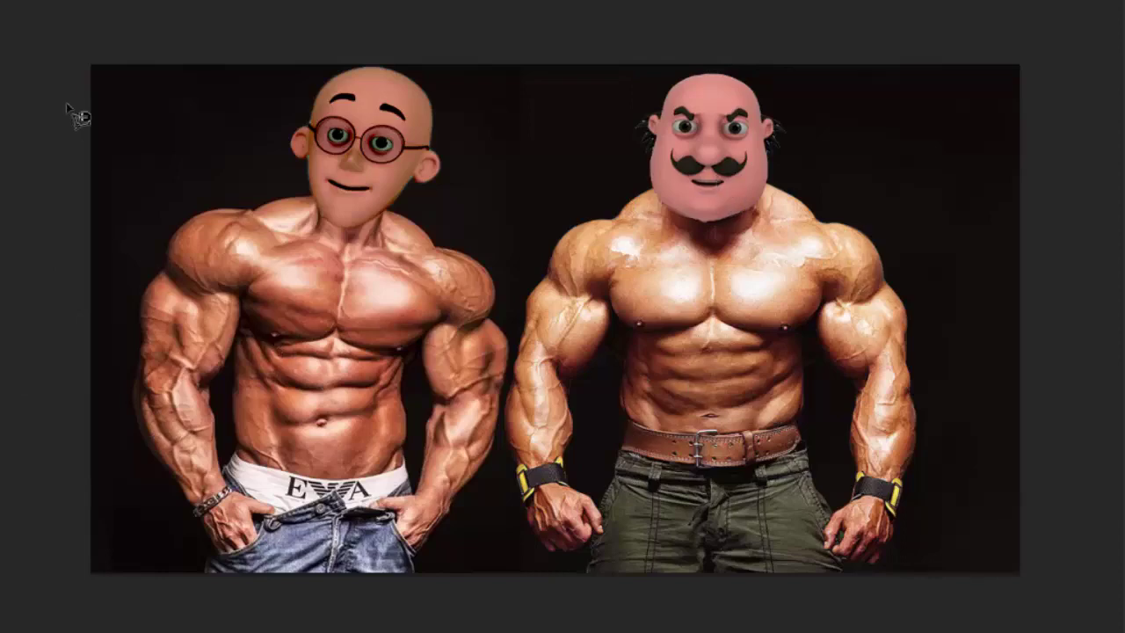
{"action": "left_click", "coordinate": [79, 0]}
Step: Zoom in and nudge the right head slightly to the right
{"action": "left_click", "coordinate": [106, 296]}
{"action": "left_click", "coordinate": [364, 0]}
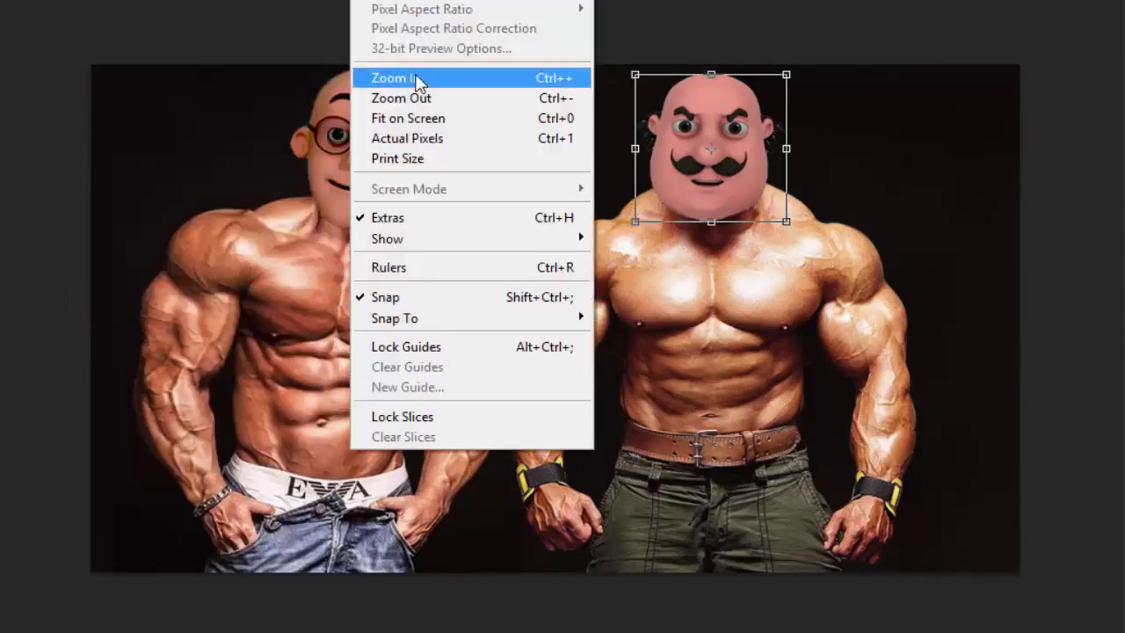
{"action": "left_click", "coordinate": [416, 79]}
{"action": "scroll", "coordinate": [818, 255], "scroll_direction": "up", "scroll_amount": 3}
{"action": "left_click_drag", "start_coordinate": [822, 252], "coordinate": [831, 252]}
{"action": "key", "text": "Return"}
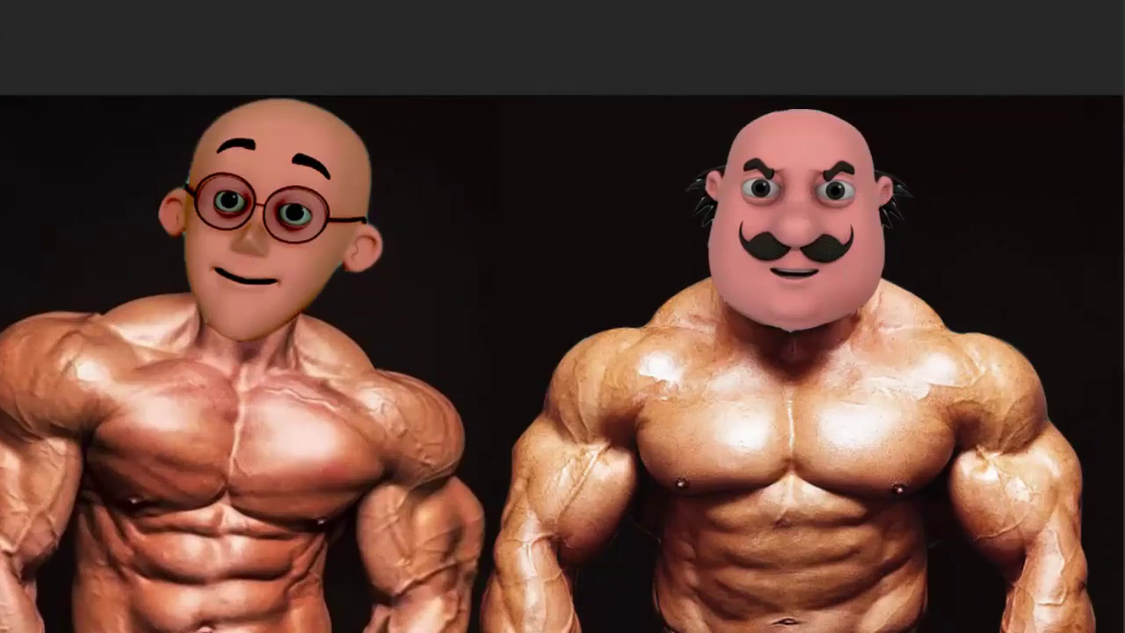
Step: Try Exposure, Auto Contrast and Auto Color on the mustached head
{"action": "left_click", "coordinate": [168, 2]}
{"action": "left_click", "coordinate": [363, 37]}
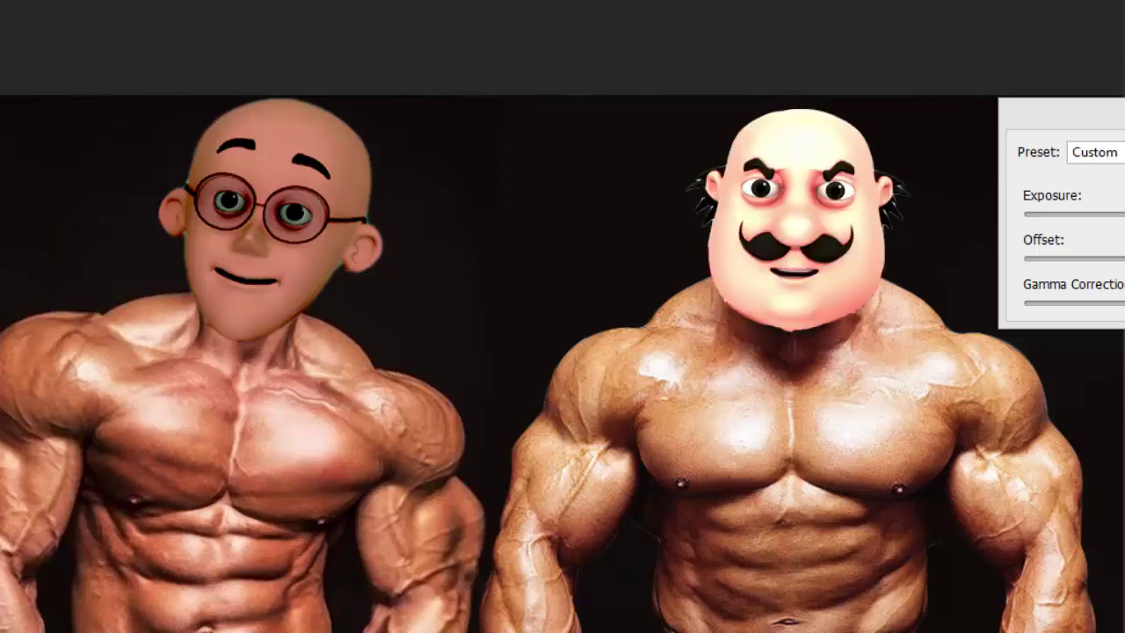
{"action": "key", "text": "Return"}
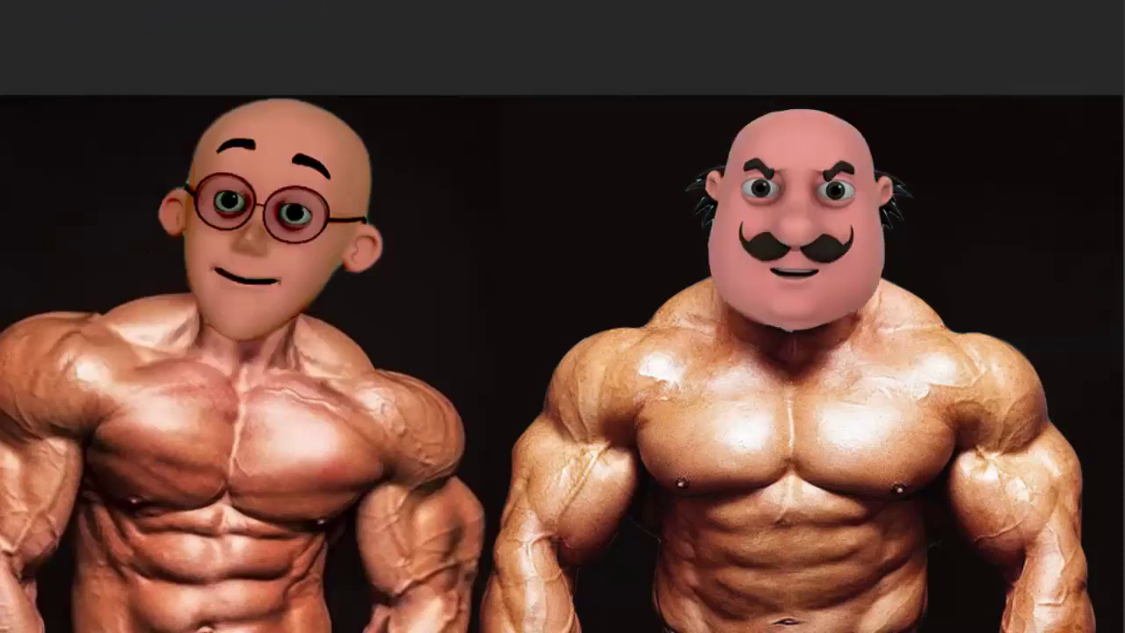
{"action": "left_click", "coordinate": [109, 33]}
{"action": "left_click", "coordinate": [110, 47]}
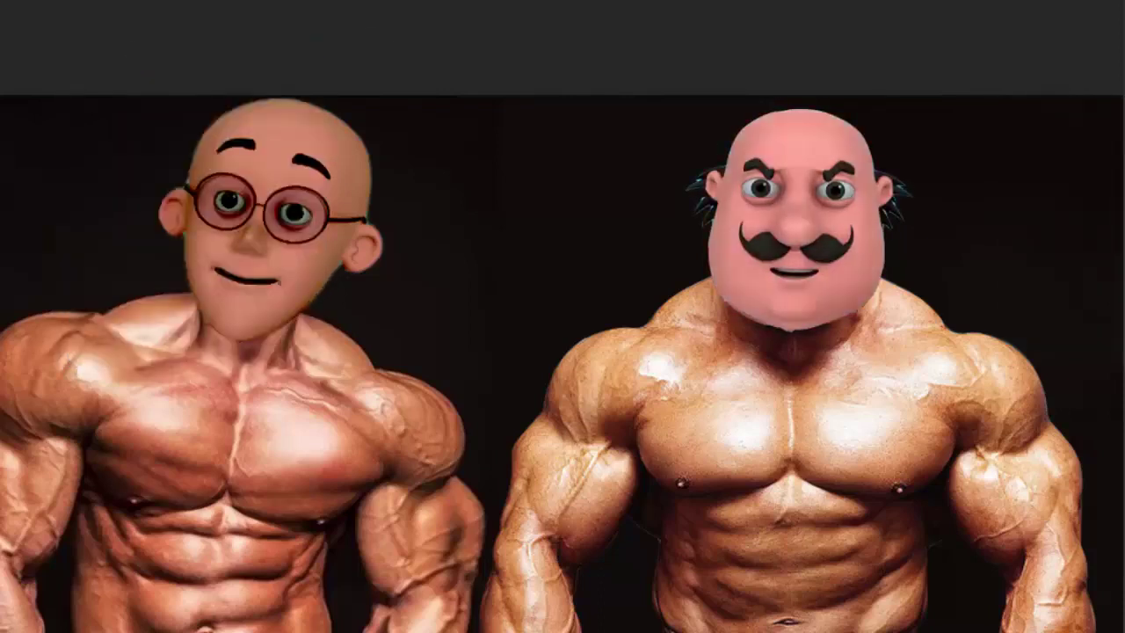
Step: Open the Color Lookup adjustment and dismiss it without changes
{"action": "key", "text": "alt+i"}
{"action": "key", "text": "Escape"}
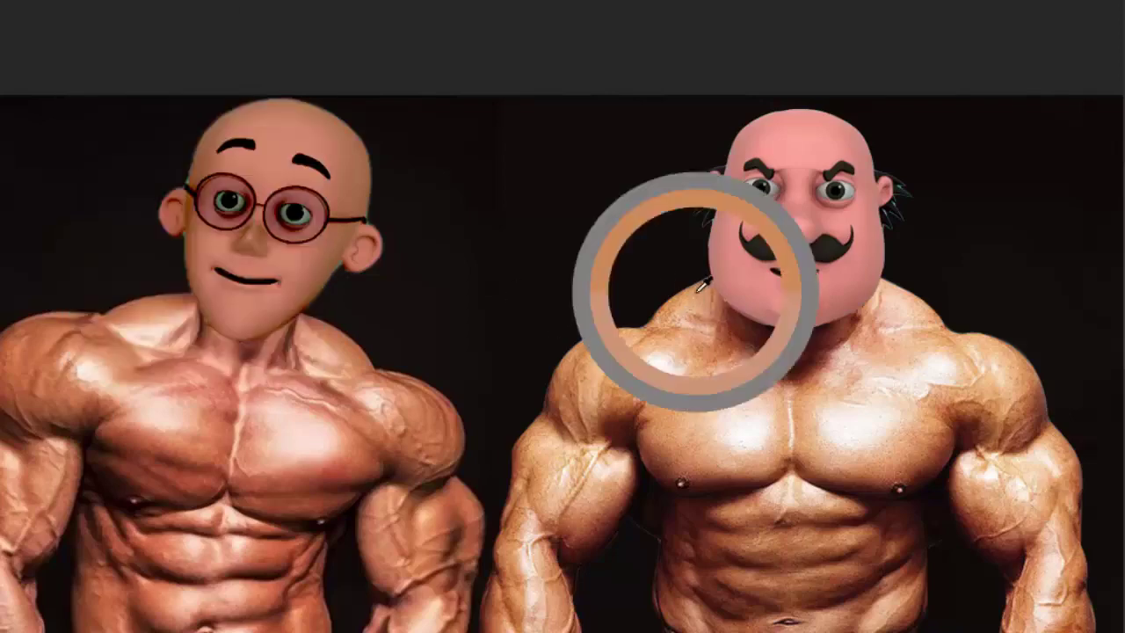
{"action": "key", "text": "alt+i"}
{"action": "left_click", "coordinate": [407, 188]}
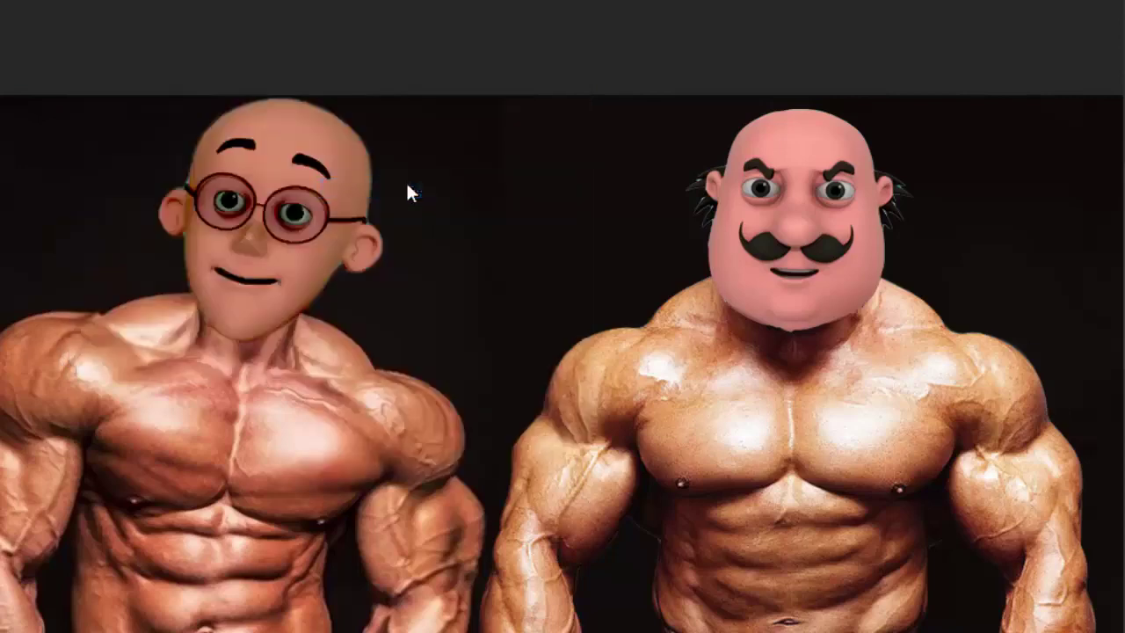
{"action": "key", "text": "Escape"}
Step: Warm the mustached head with Color Balance, then fine-tune its Exposure
{"action": "key", "text": "alt+i"}
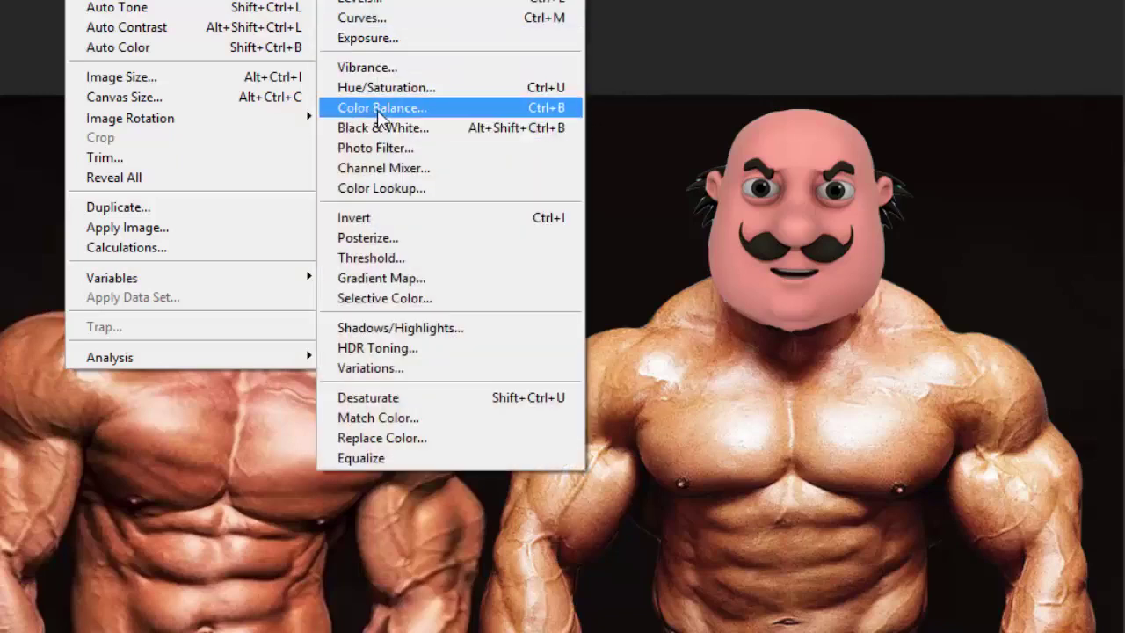
{"action": "left_click", "coordinate": [379, 113]}
{"action": "left_click_drag", "start_coordinate": [1046, 113], "coordinate": [1124, 143]}
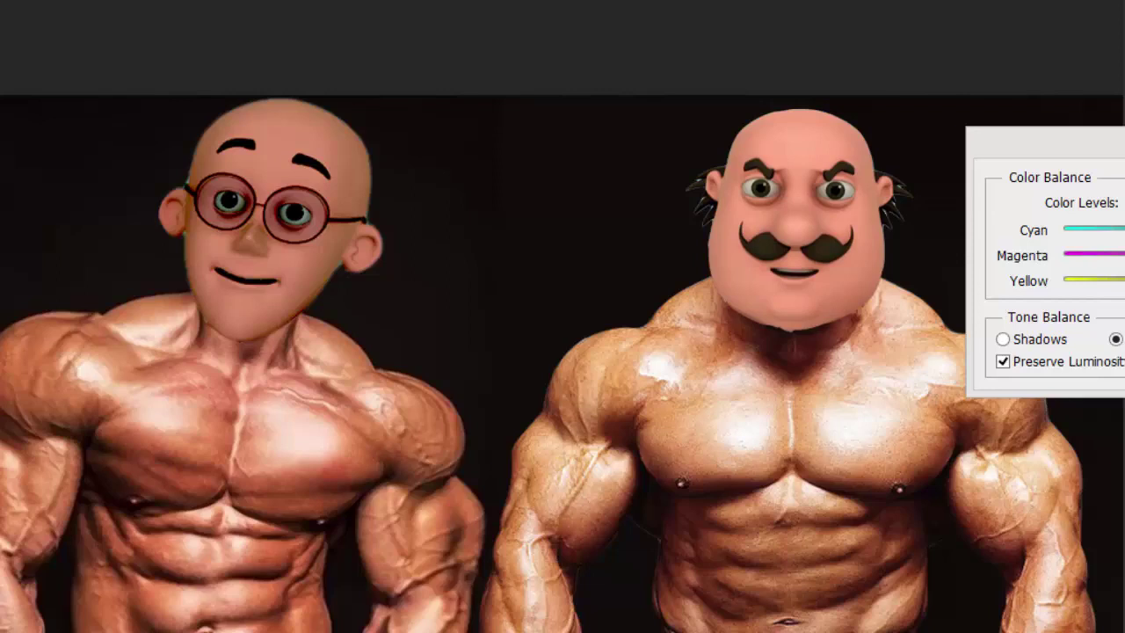
{"action": "key", "text": "Return"}
{"action": "left_click", "coordinate": [393, 39]}
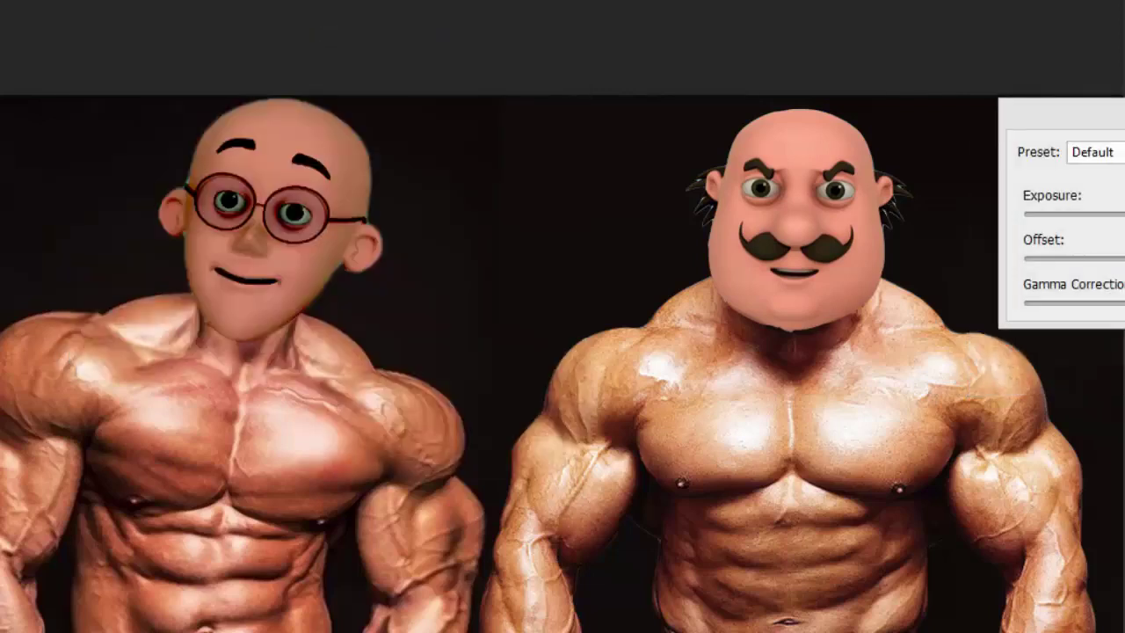
{"action": "key", "text": "Up"}
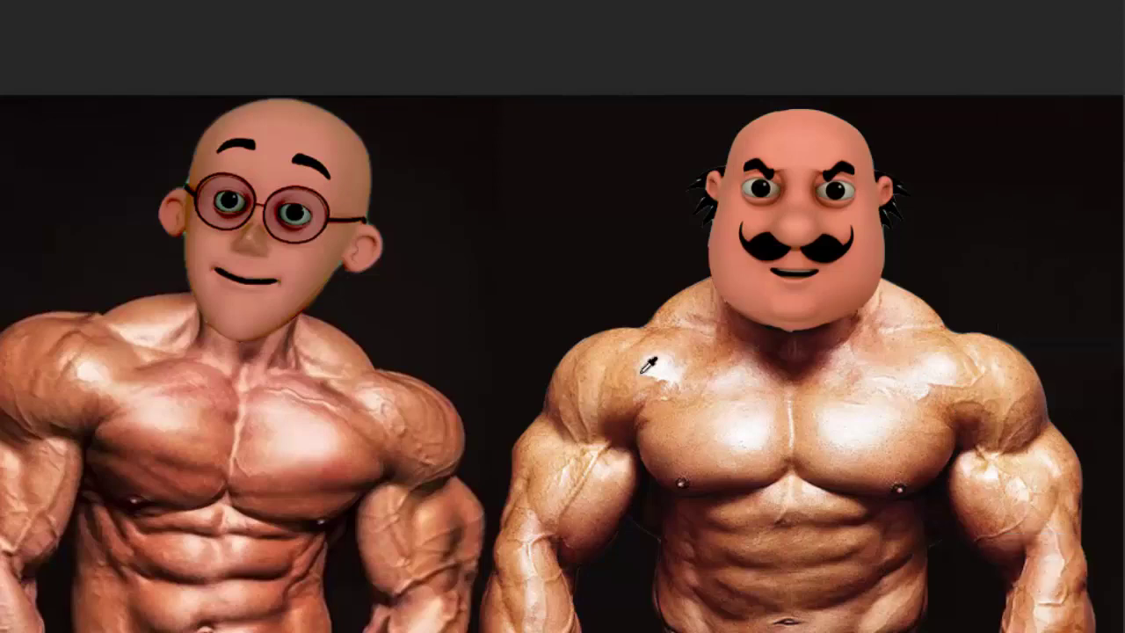
Step: Zoom in, soften the mustached head's top edge, then zoom out to both figures
{"action": "left_click", "coordinate": [387, 78]}
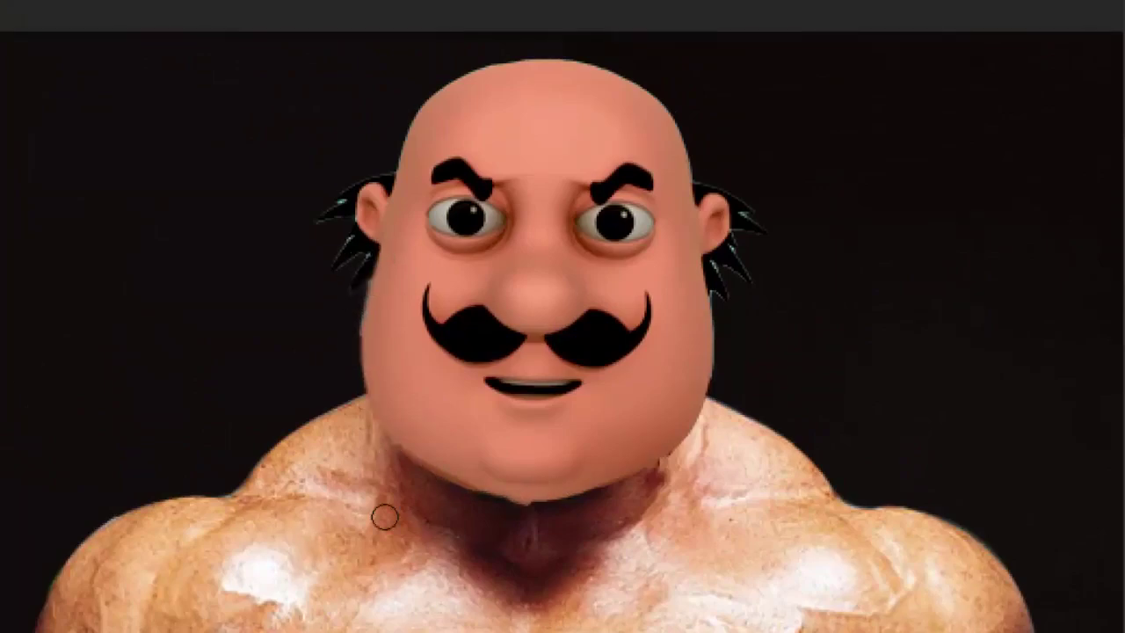
{"action": "mouse_move", "coordinate": [396, 150]}
{"action": "left_mouse_down"}
{"action": "mouse_move", "coordinate": [510, 55]}
{"action": "mouse_move", "coordinate": [583, 53]}
{"action": "mouse_move", "coordinate": [688, 149]}
{"action": "left_mouse_up"}
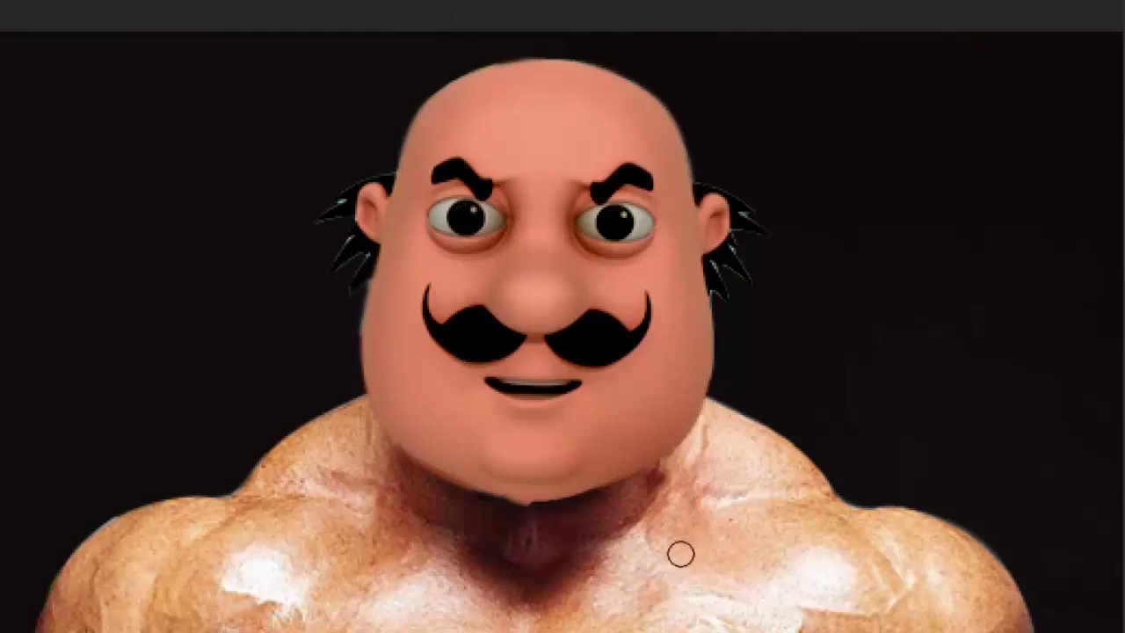
{"action": "key", "text": "alt+v"}
{"action": "left_click", "coordinate": [412, 99]}
{"action": "key", "text": "alt+v"}
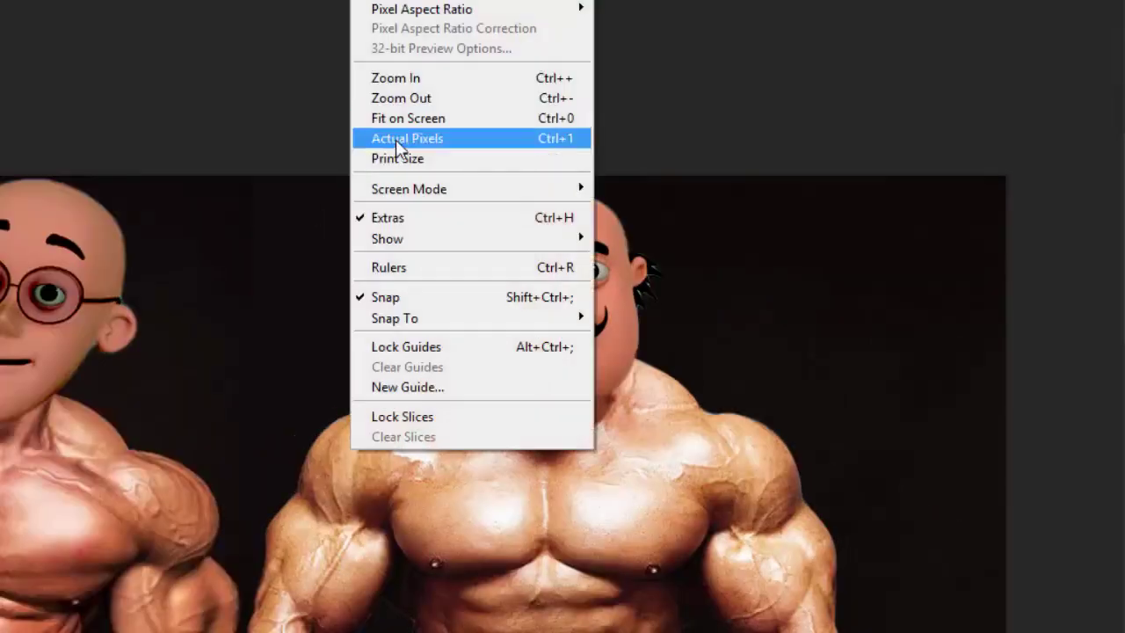
{"action": "left_click", "coordinate": [398, 98]}
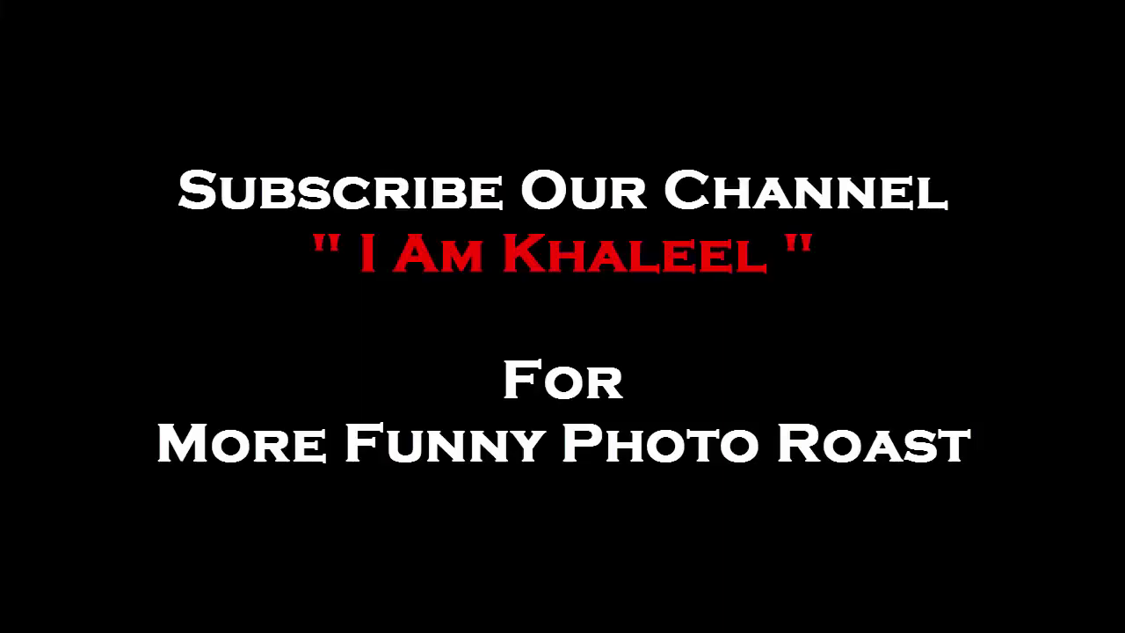